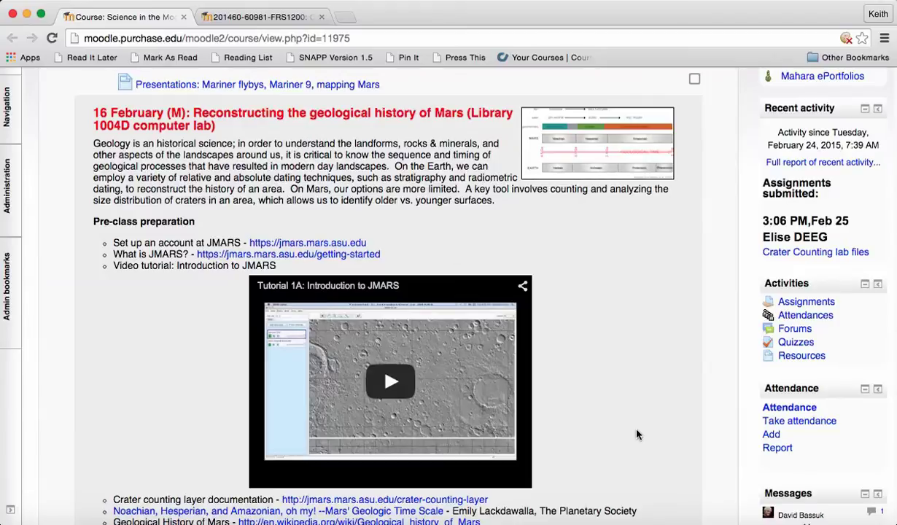
Step: Scroll the Moodle course page to Class activities and open the crater counting exercise instructions
scroll(647, 416, up, 6)
scroll(645, 416, up, 2)
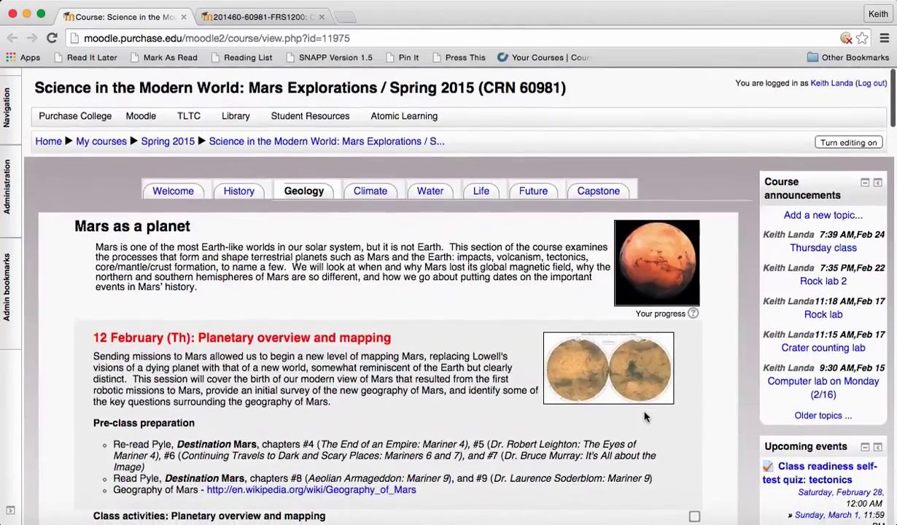
scroll(646, 416, down, 6)
scroll(645, 417, down, 2)
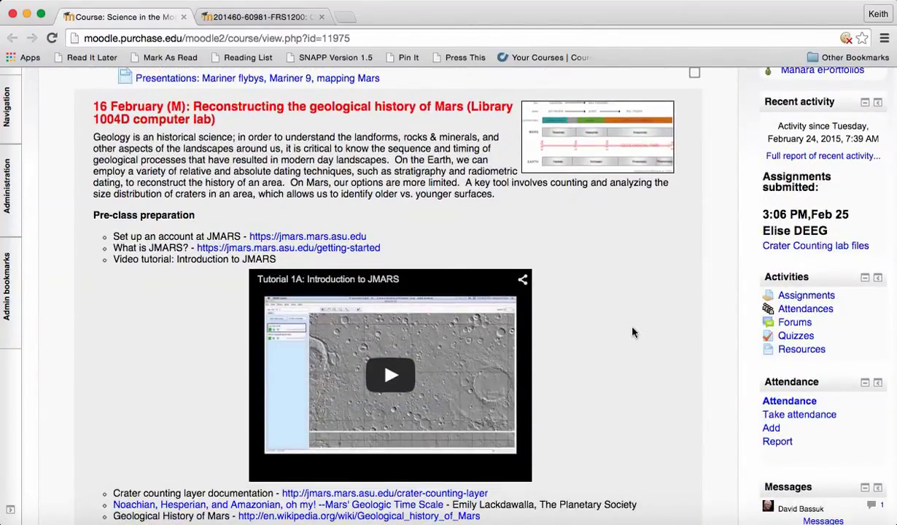
scroll(634, 333, down, 4)
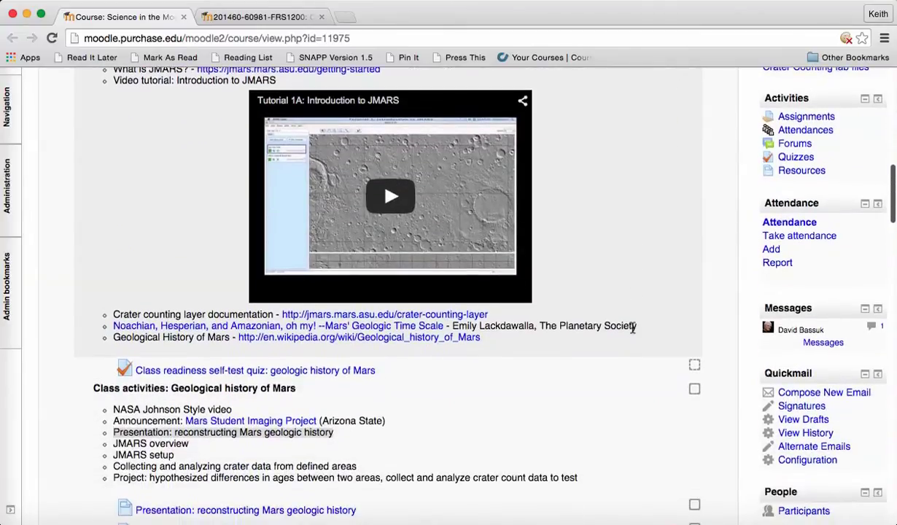
scroll(633, 329, down, 2)
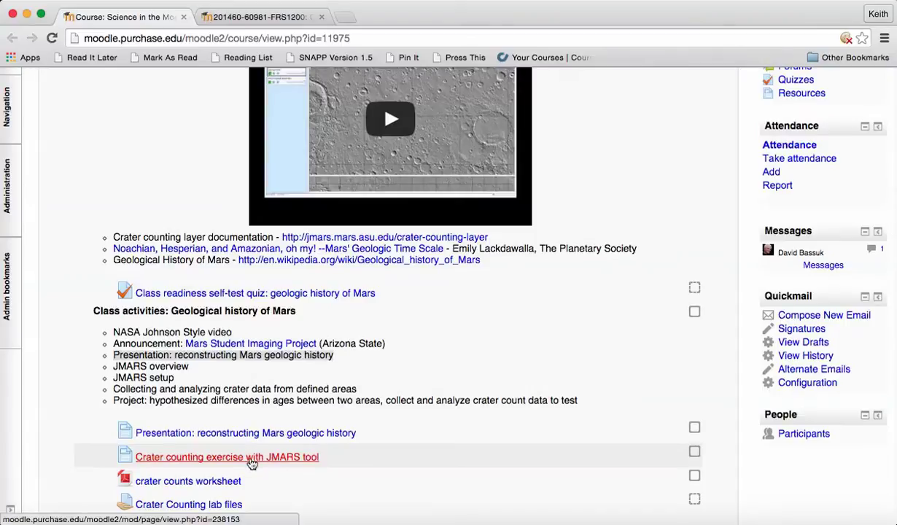
click(260, 19)
Step: Scroll the lab instructions to step 3, Add the Crater Counting Layer, then switch to Word
scroll(376, 341, down, 5)
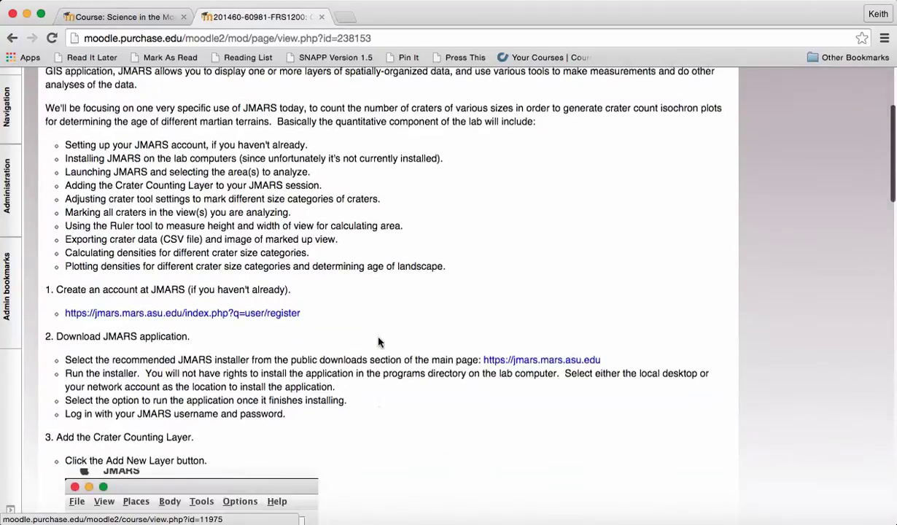
scroll(378, 343, down, 4)
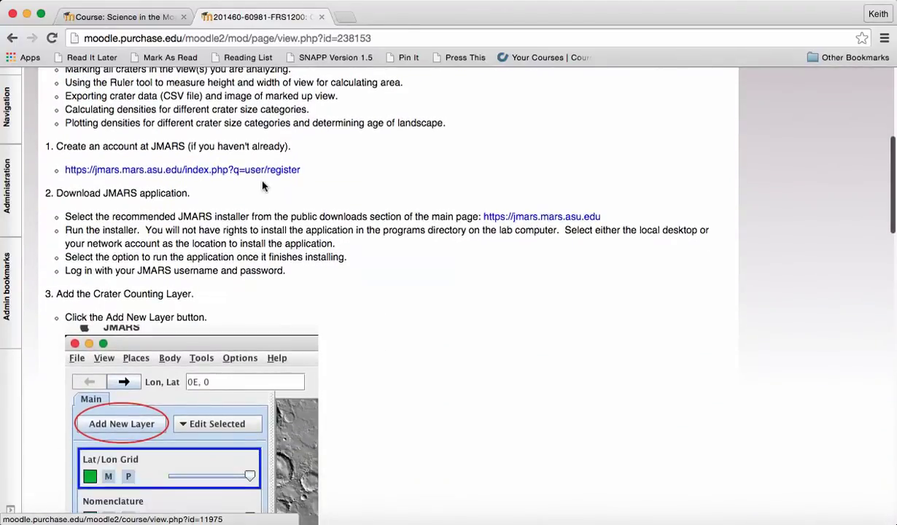
scroll(324, 230, down, 3)
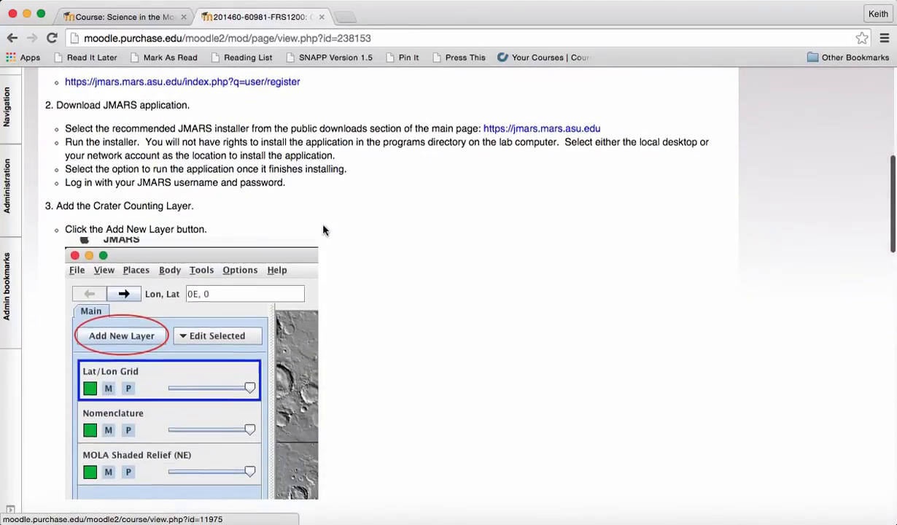
scroll(324, 230, down, 2)
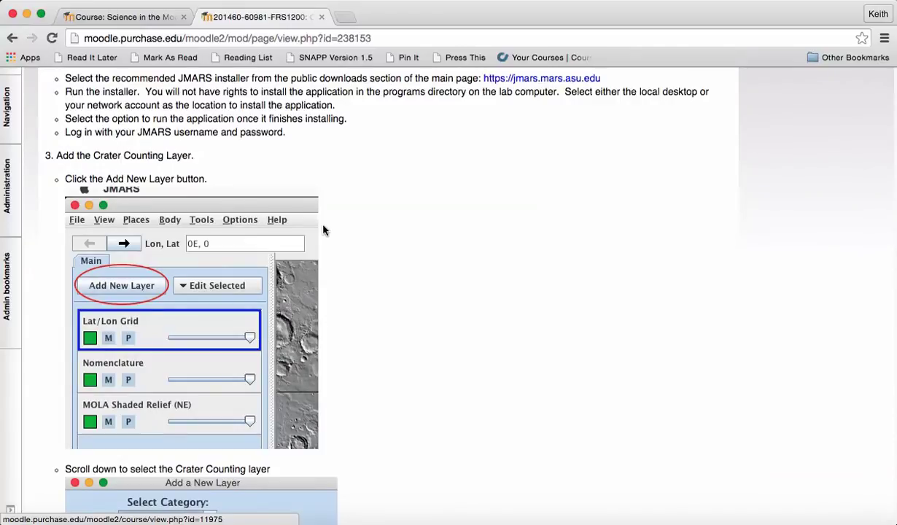
scroll(324, 230, down, 2)
key(super+Tab)
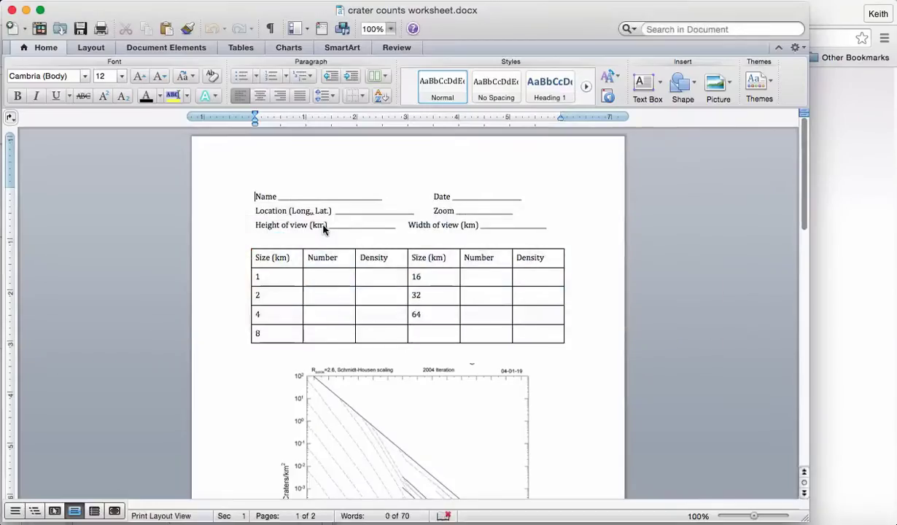
Step: Switch from the crater counts worksheet to the JMARS map window
key(super+Tab)
key(super+Tab)
key(super+Tab)
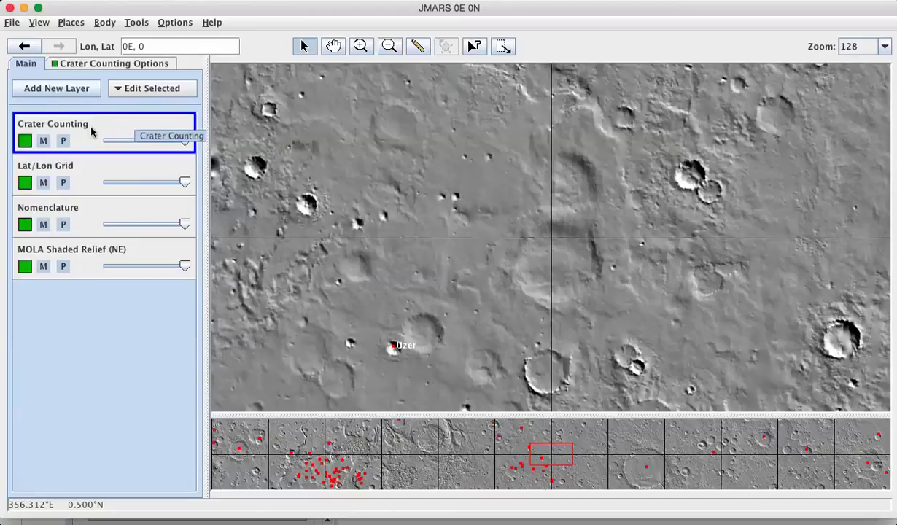
Step: Display the Crater Counting layer's Options panel with its description, links and citation
click(148, 88)
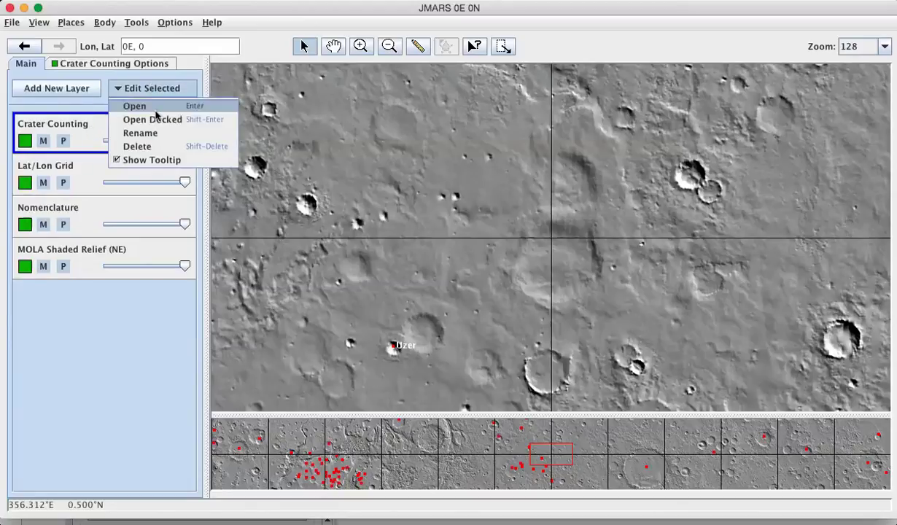
click(108, 354)
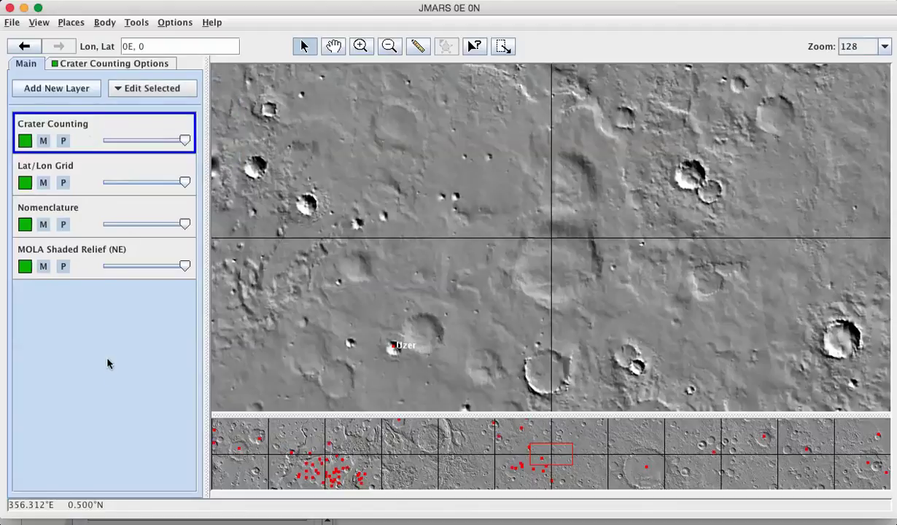
click(115, 64)
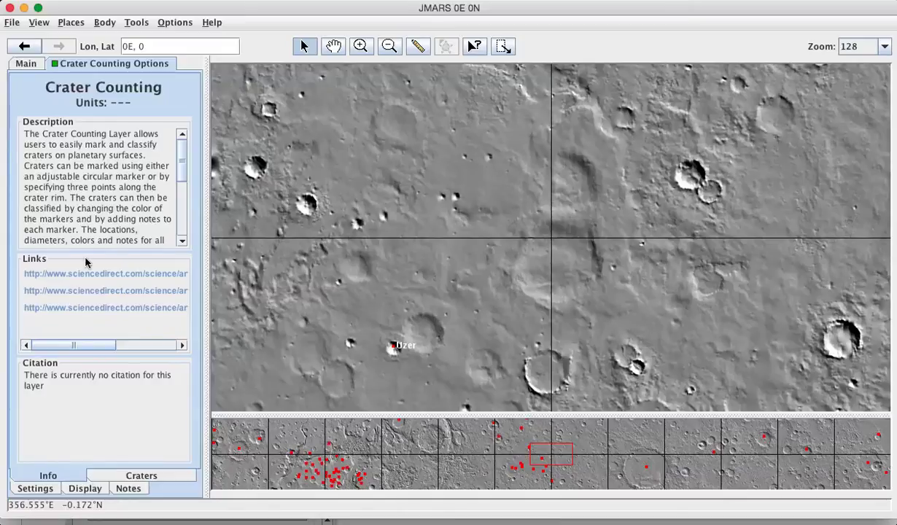
key(super+Tab)
key(super+Tab)
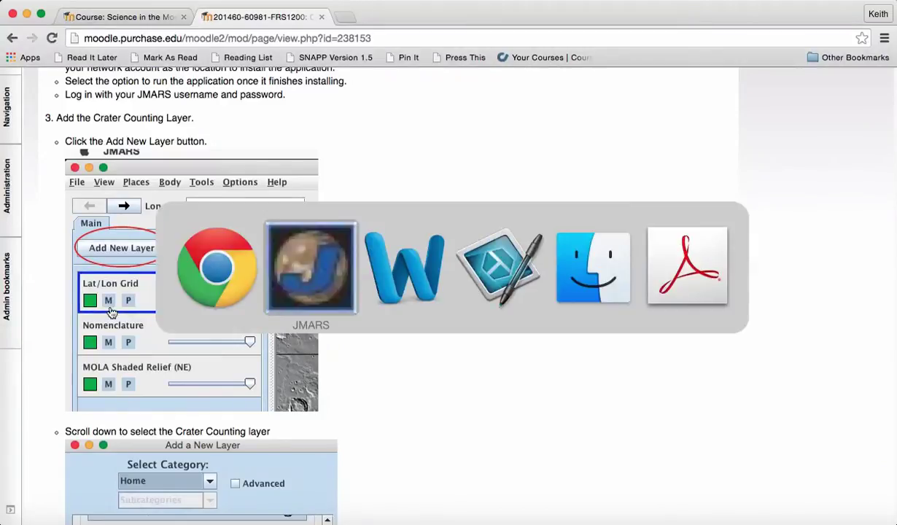
Step: Read through lab instruction steps 4 to 10, then bring the Word worksheet forward
scroll(296, 300, down, 7)
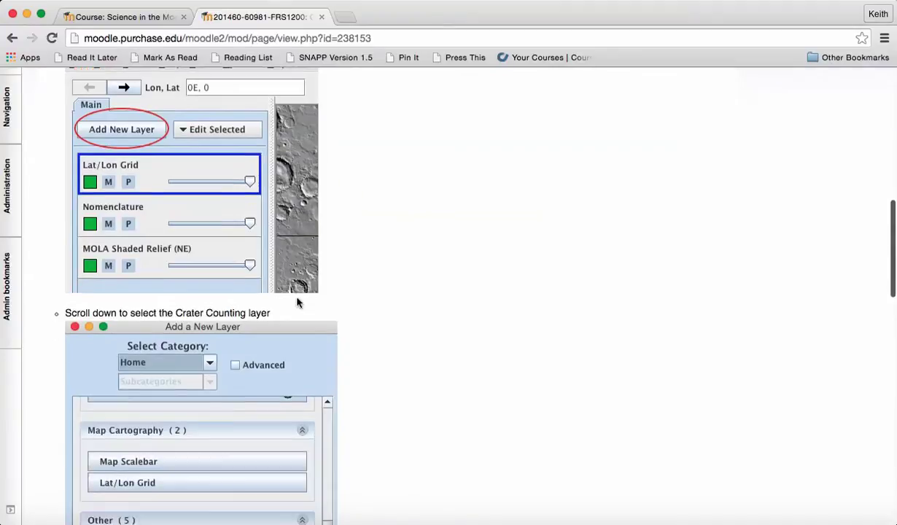
scroll(297, 302, down, 11)
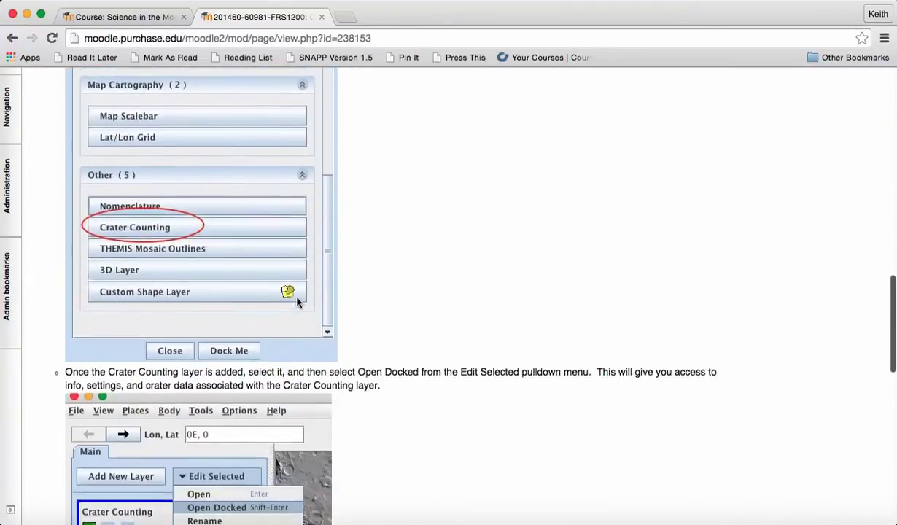
scroll(297, 302, down, 6)
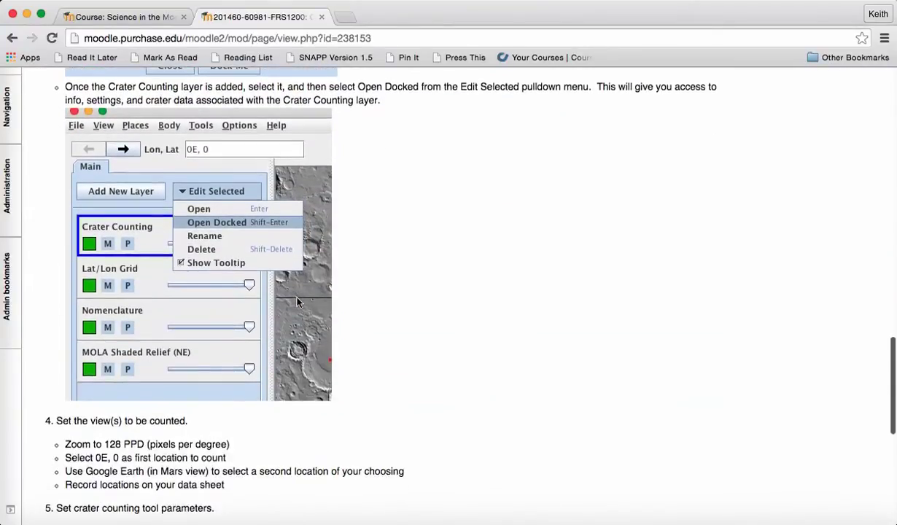
scroll(297, 302, down, 2)
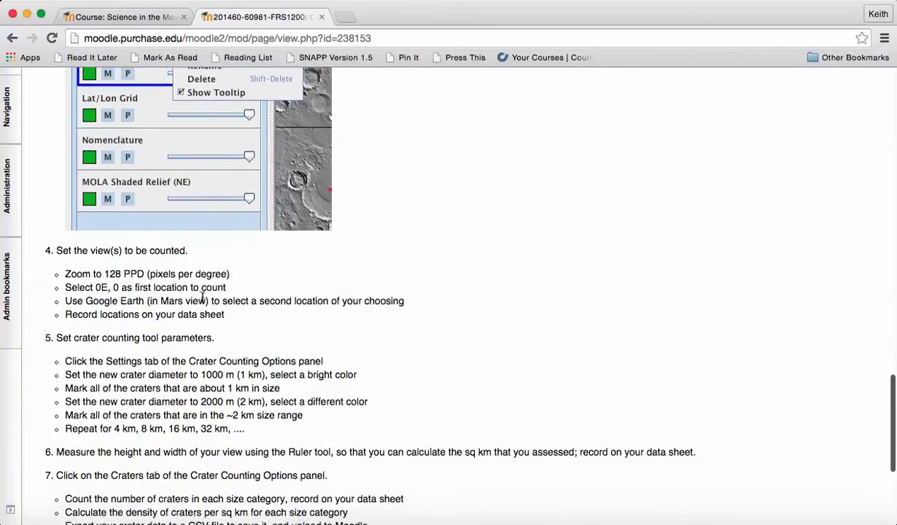
scroll(249, 296, down, 2)
scroll(260, 314, down, 2)
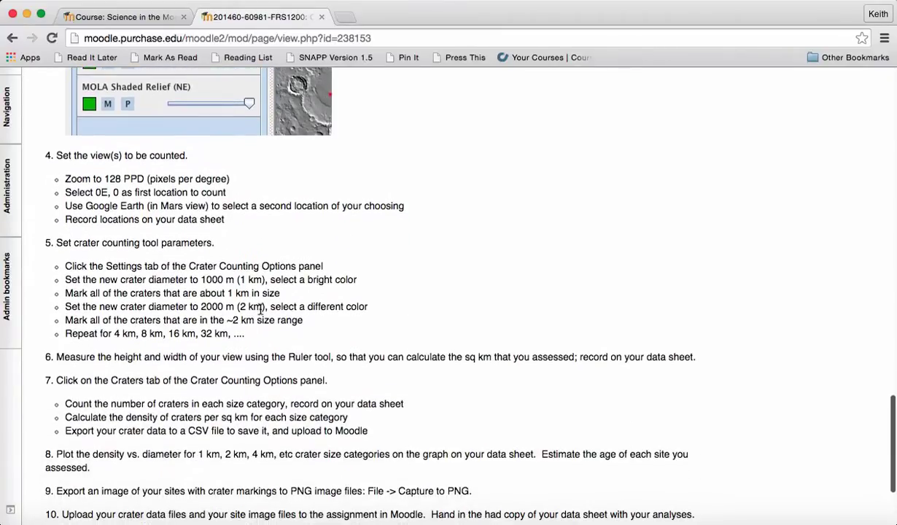
key(super+Tab)
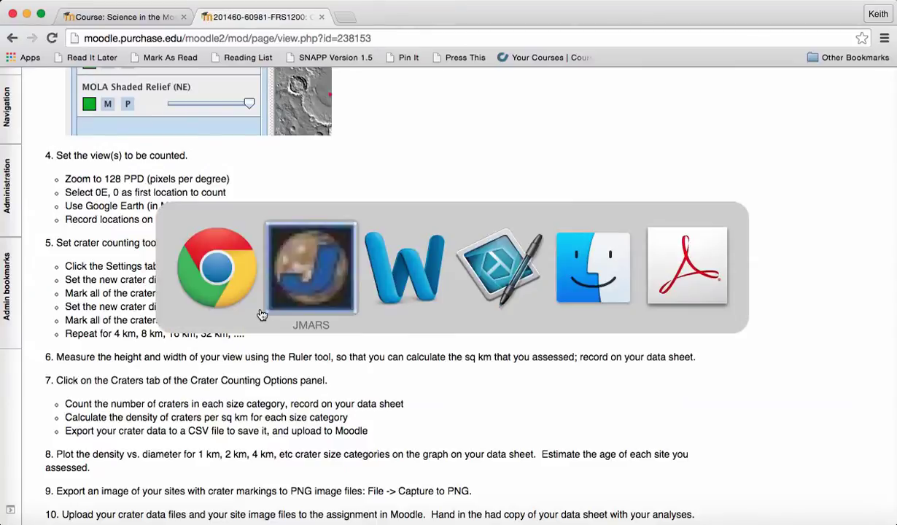
key(super+Tab)
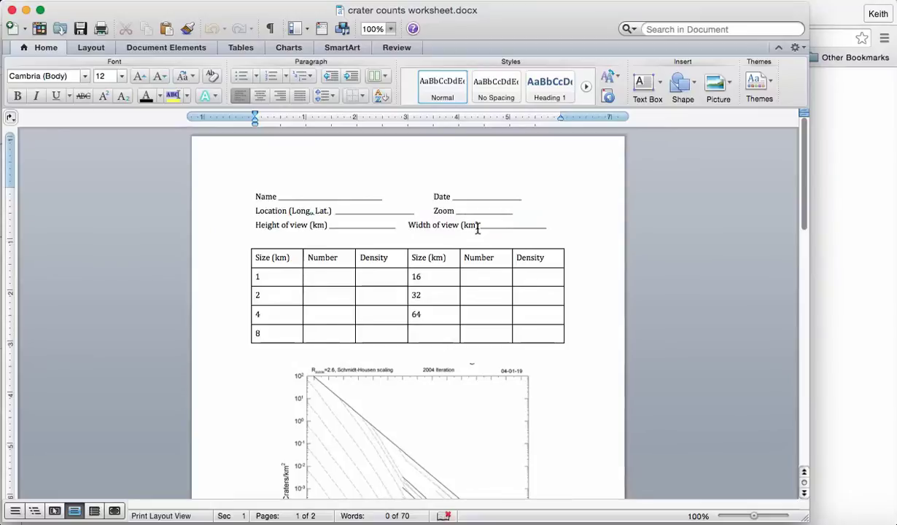
Step: Review the worksheet's header fields and crater size table, then switch toward JMARS
key(super+Tab)
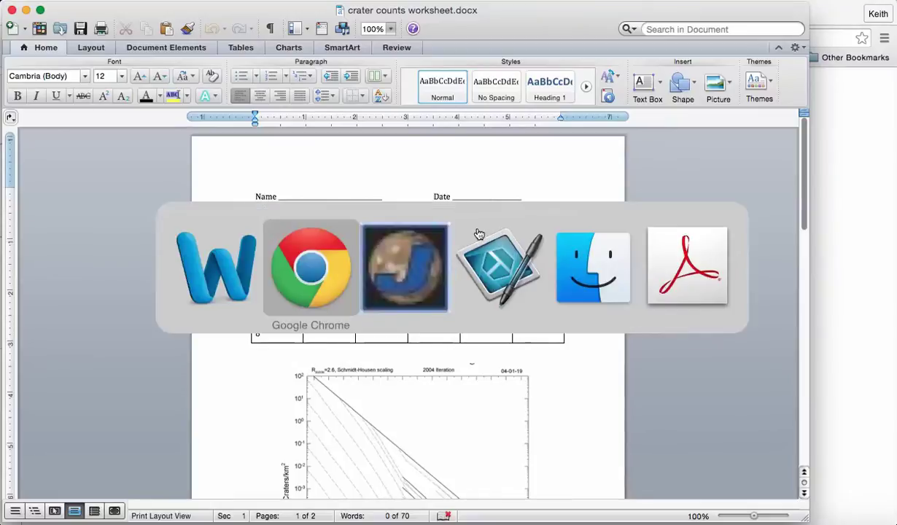
Step: Measure the JMARS view height (about 222.2 km) and width (about 438.9 km)
click(422, 264)
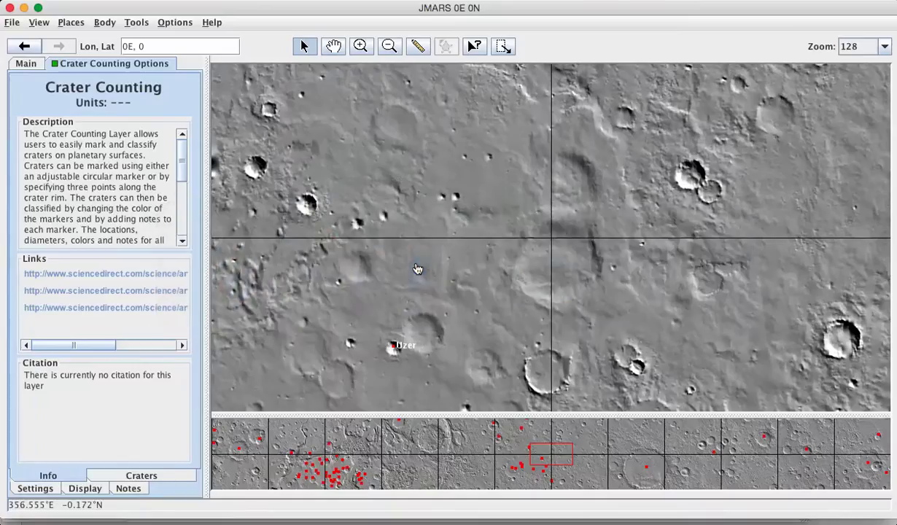
click(419, 45)
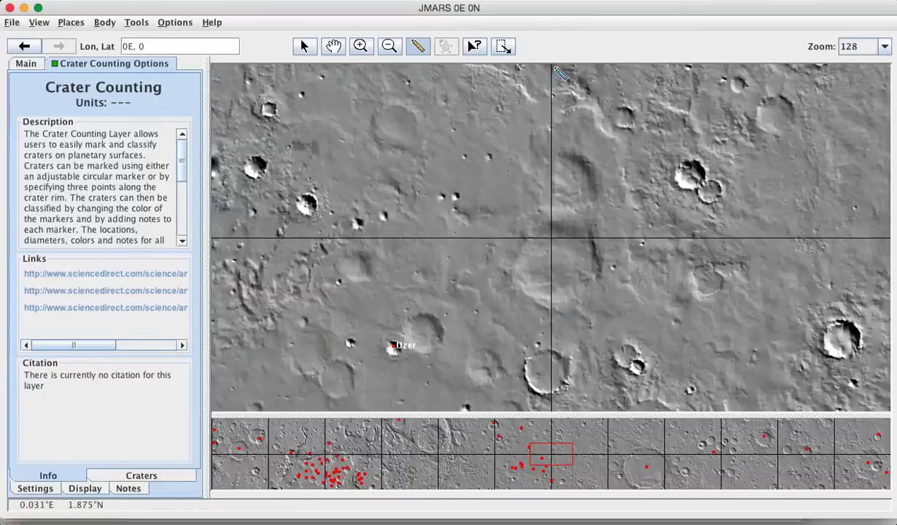
drag(554, 68, 557, 413)
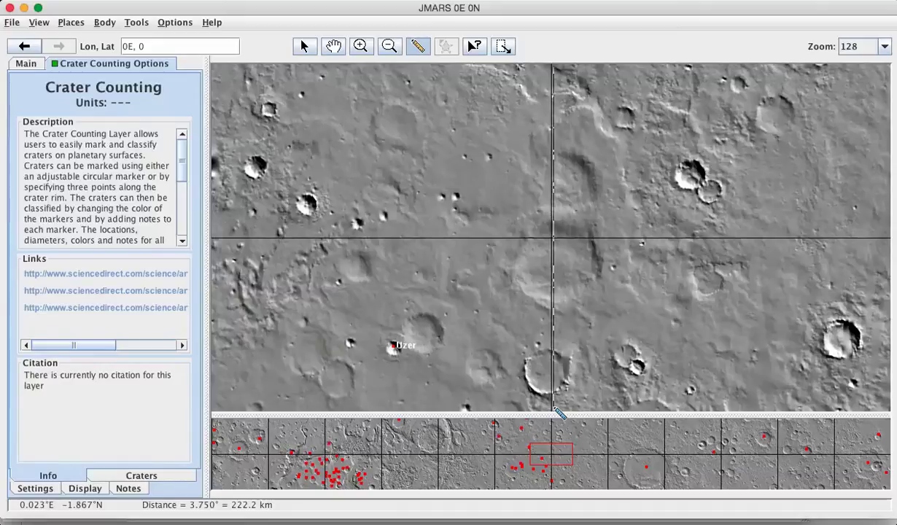
drag(558, 413, 560, 413)
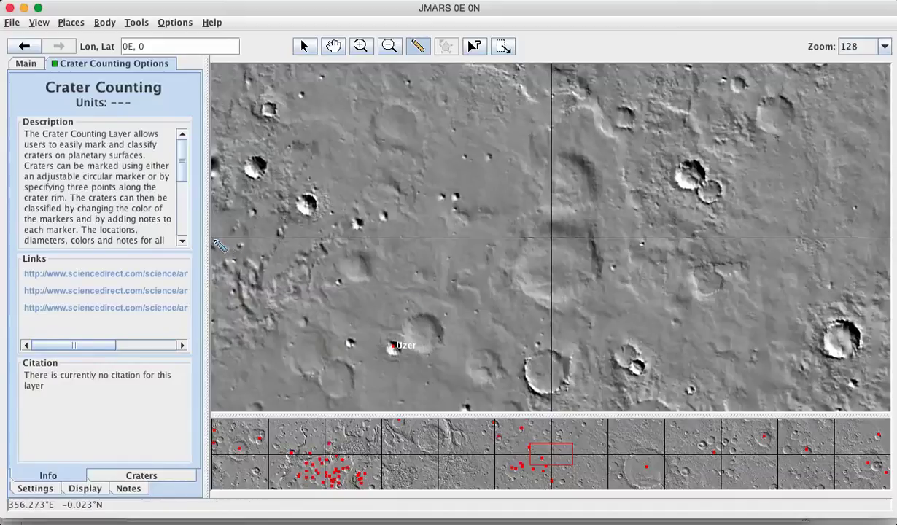
drag(214, 240, 889, 245)
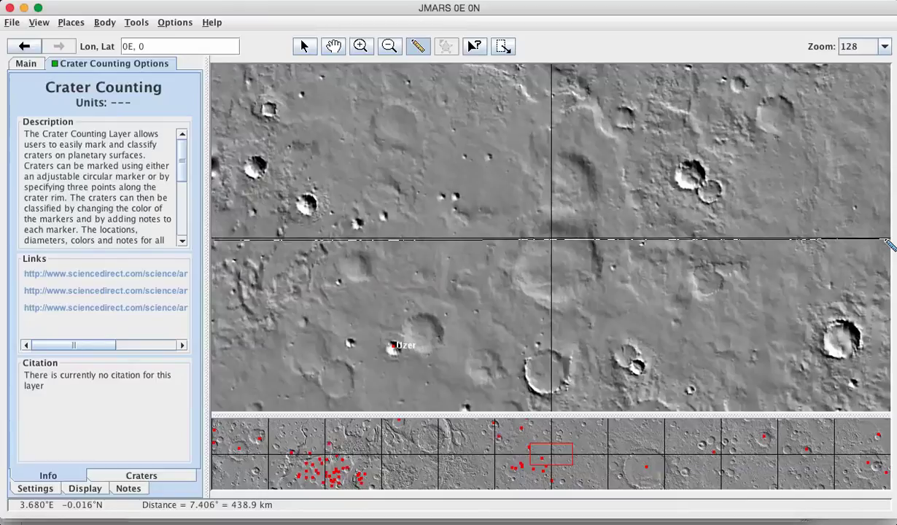
drag(889, 245, 889, 245)
key(super+Tab)
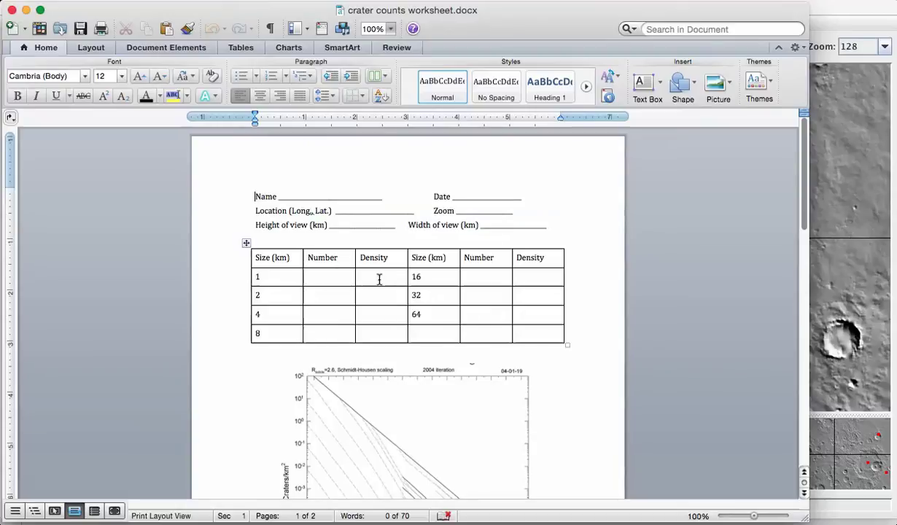
Step: Bring the JMARS map window back in front of the Word worksheet
click(830, 229)
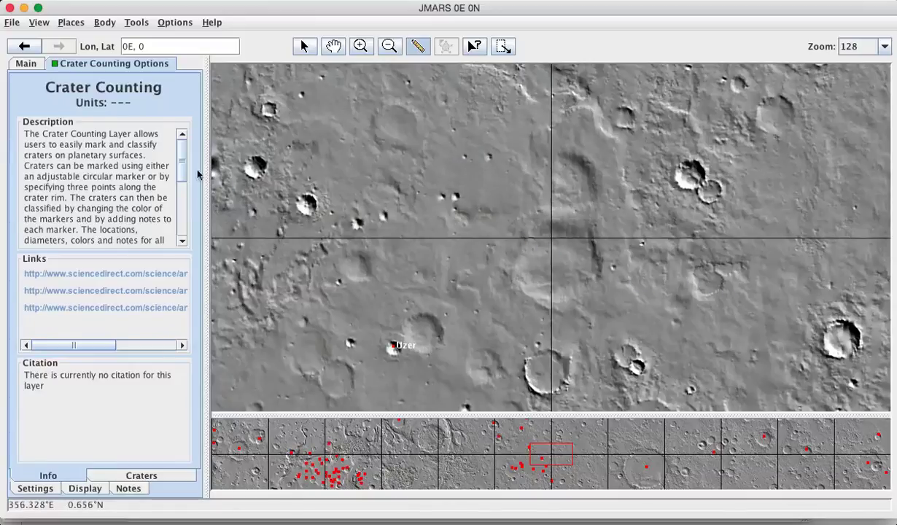
Step: In Crater Counting settings, set new crater diameter to 1000.0 m and colour to light green
click(27, 65)
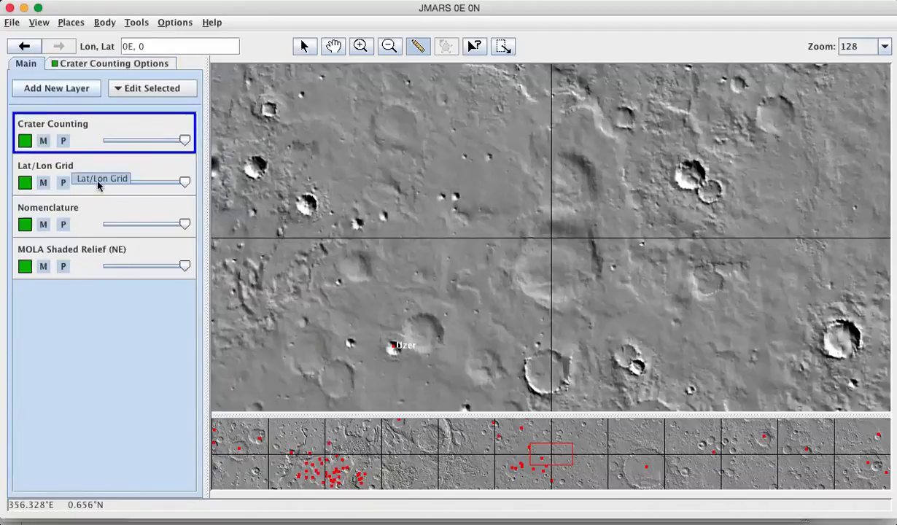
click(116, 66)
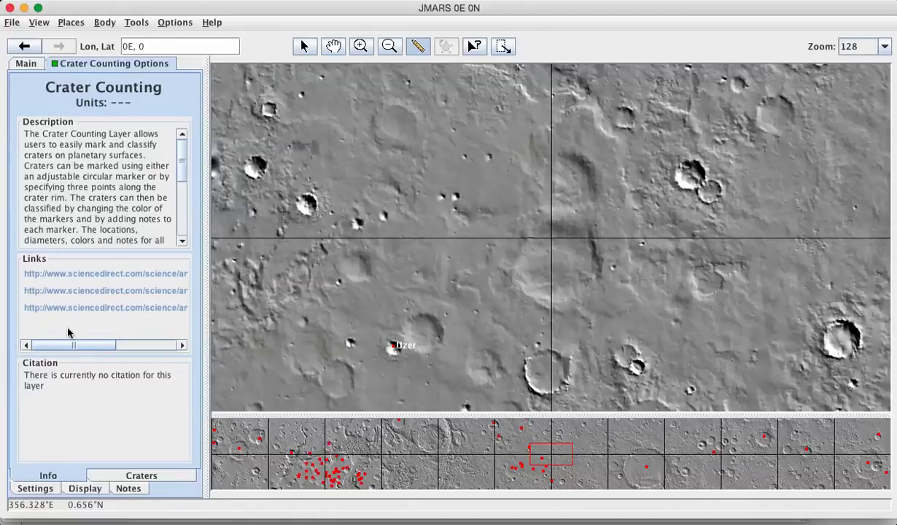
click(36, 490)
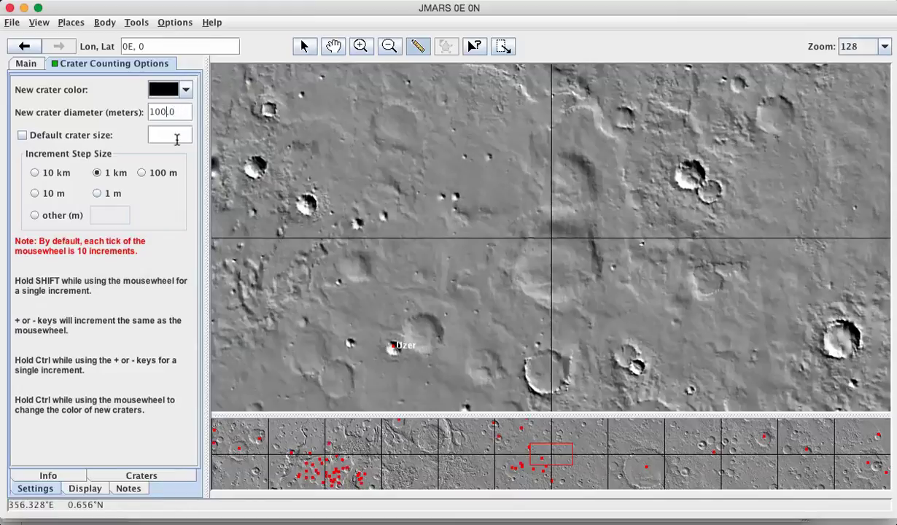
text(0)
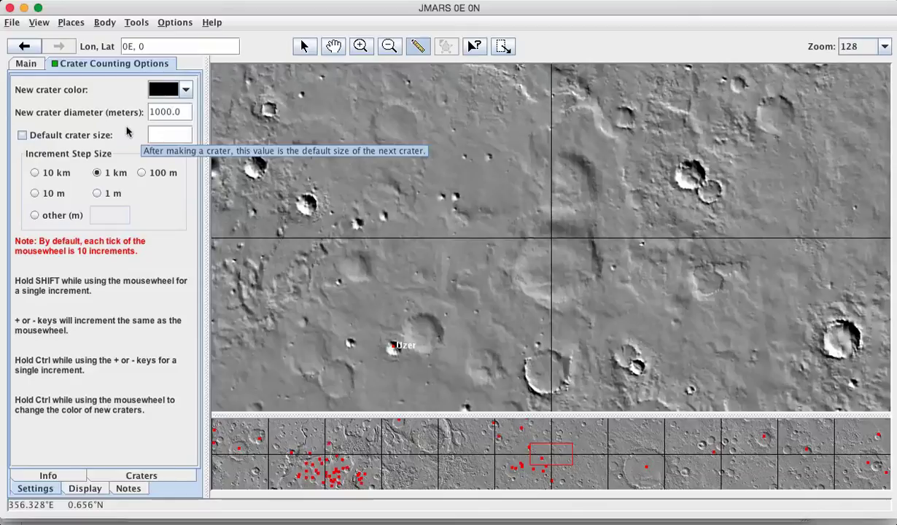
click(186, 90)
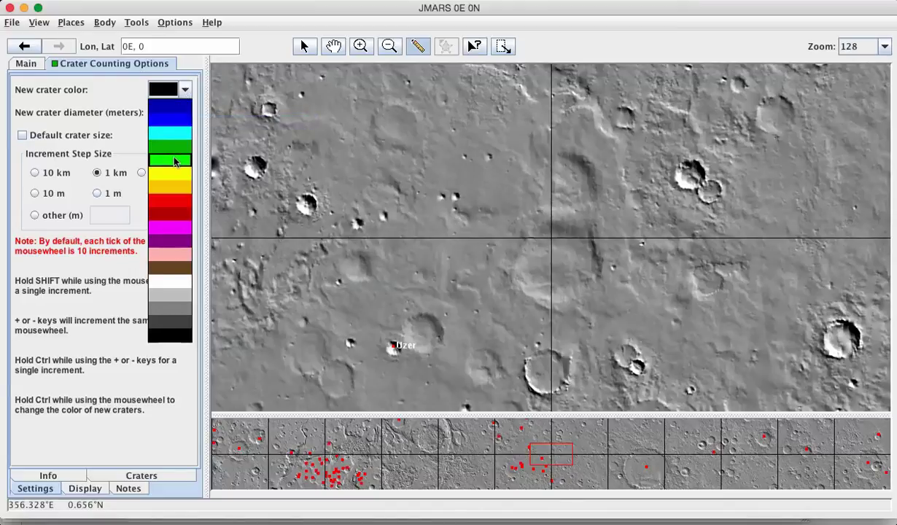
click(175, 162)
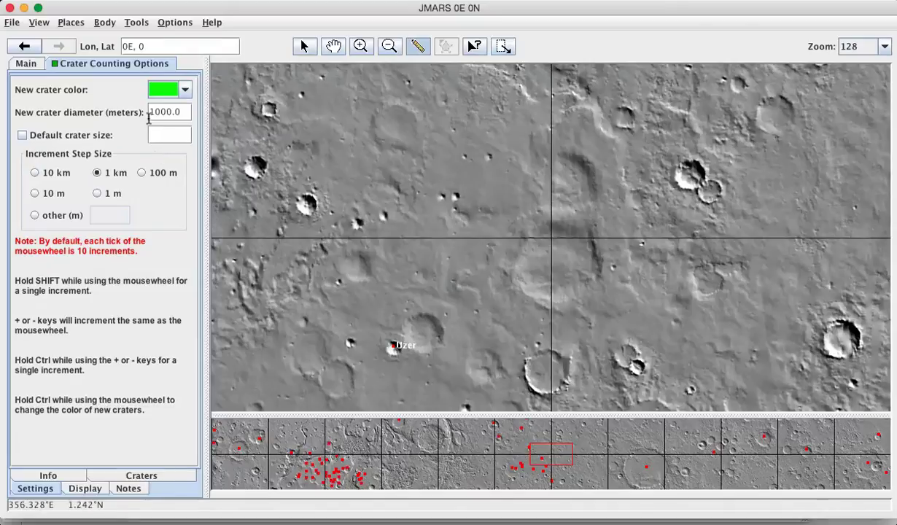
click(27, 64)
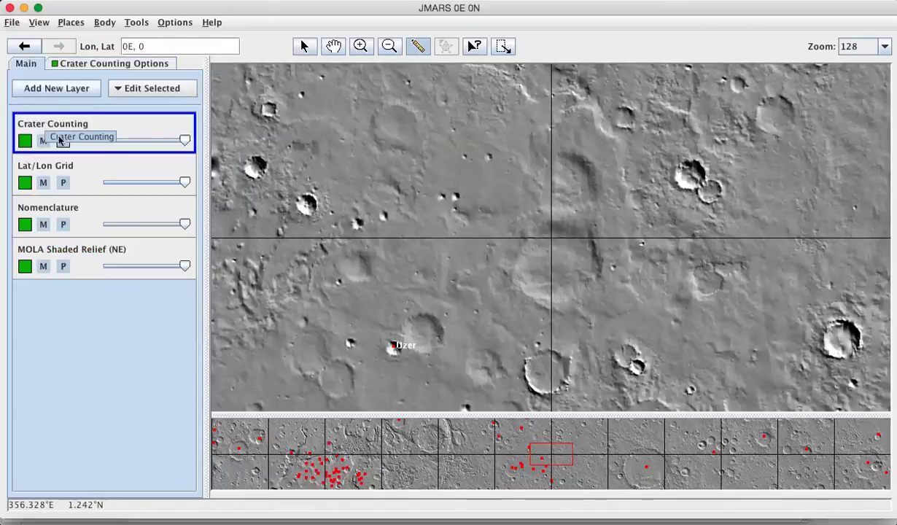
Step: Mark four 1 km craters: upper-left, just above Uzer, and two near the lower-left
click(137, 66)
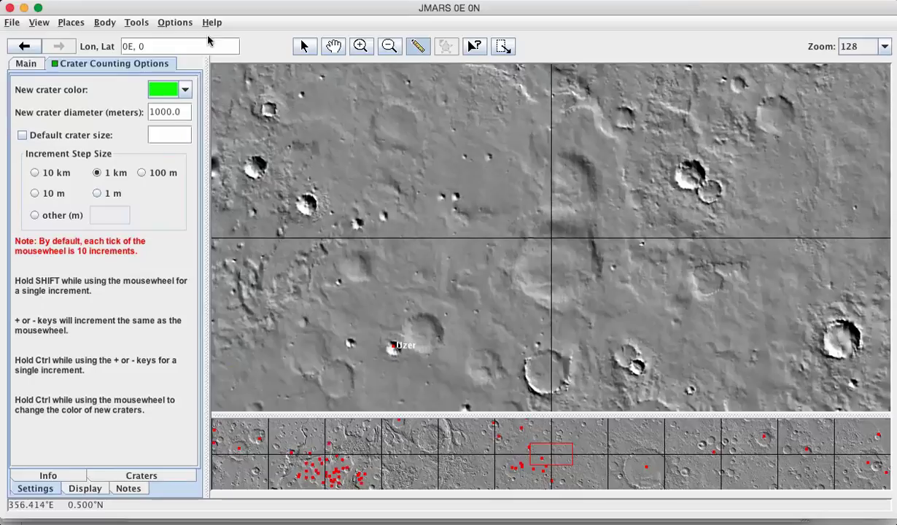
click(304, 51)
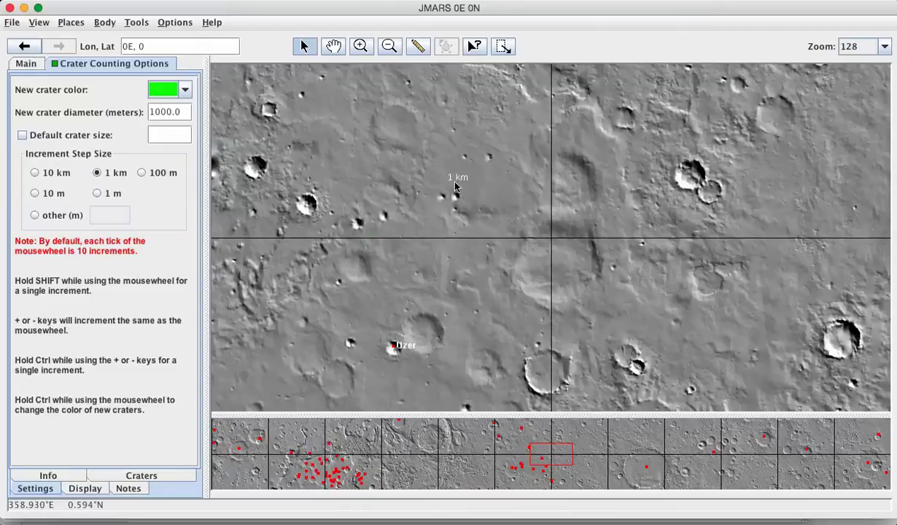
click(453, 130)
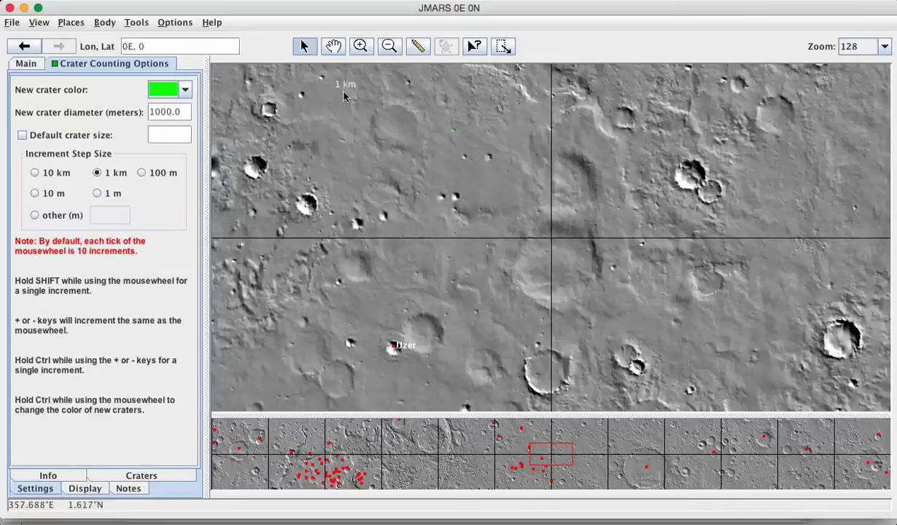
click(446, 315)
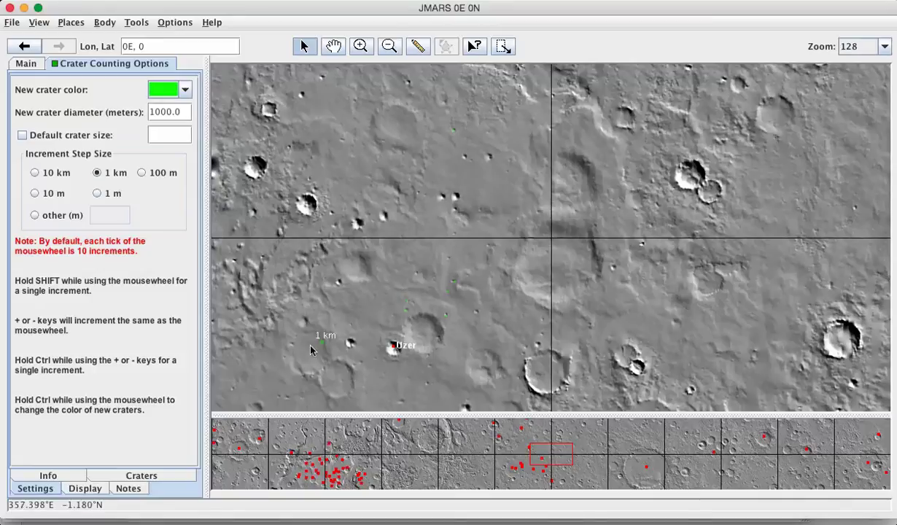
click(232, 388)
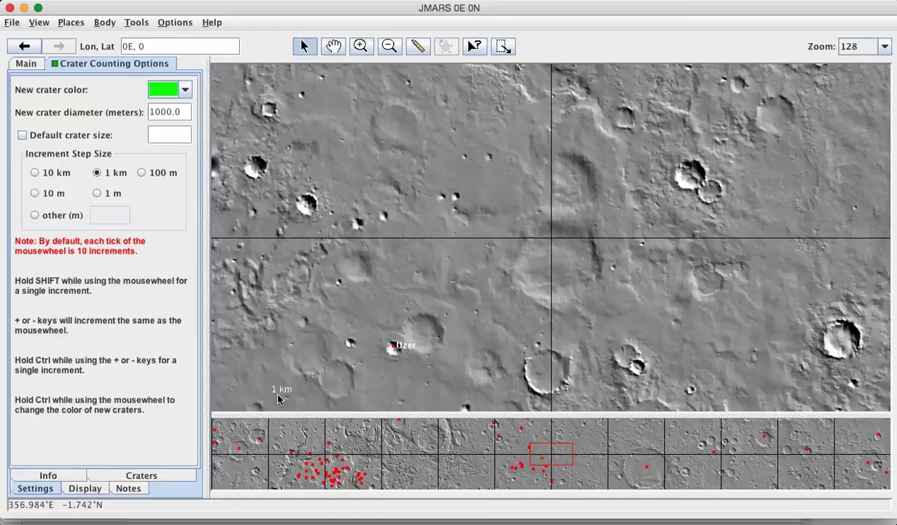
click(277, 396)
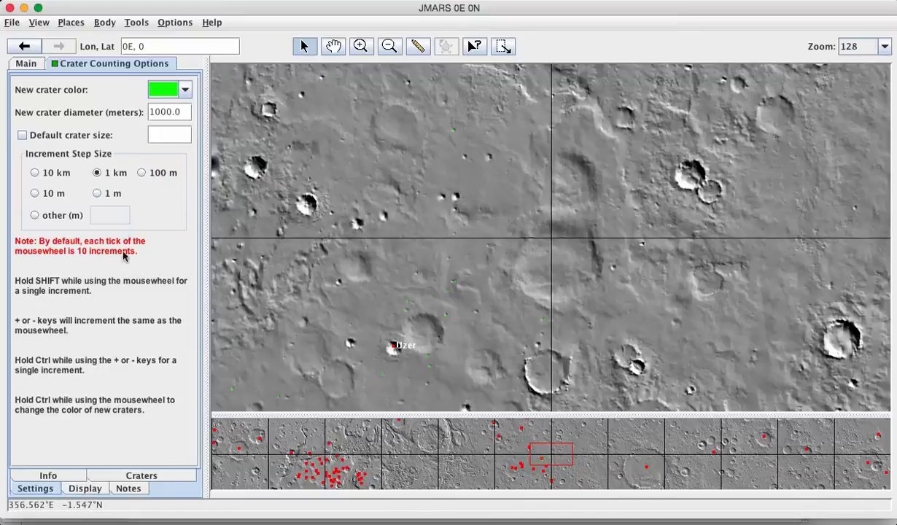
Step: Show the table of twelve marked 1 km craters, then return to the crater counting settings
click(143, 475)
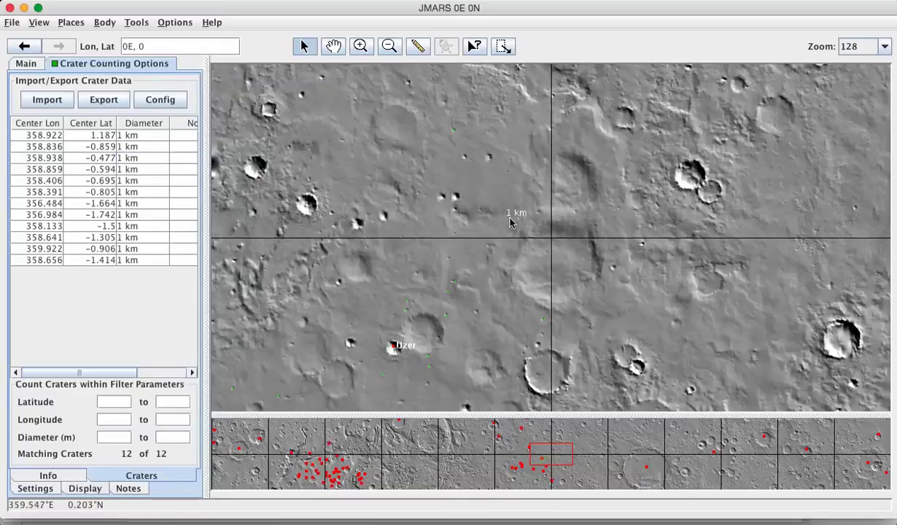
click(38, 490)
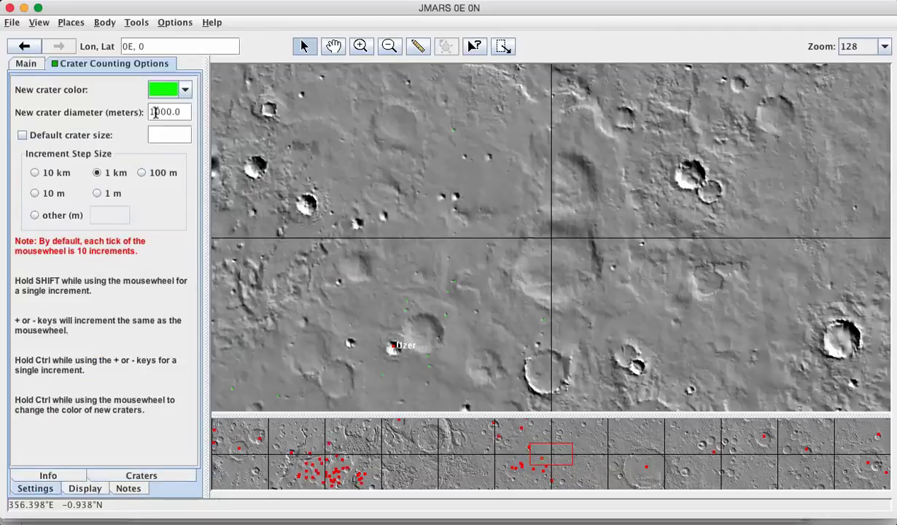
Step: Set new craters to 2000.0 m diameter and magenta colour
key(ctrl+plus)
click(184, 88)
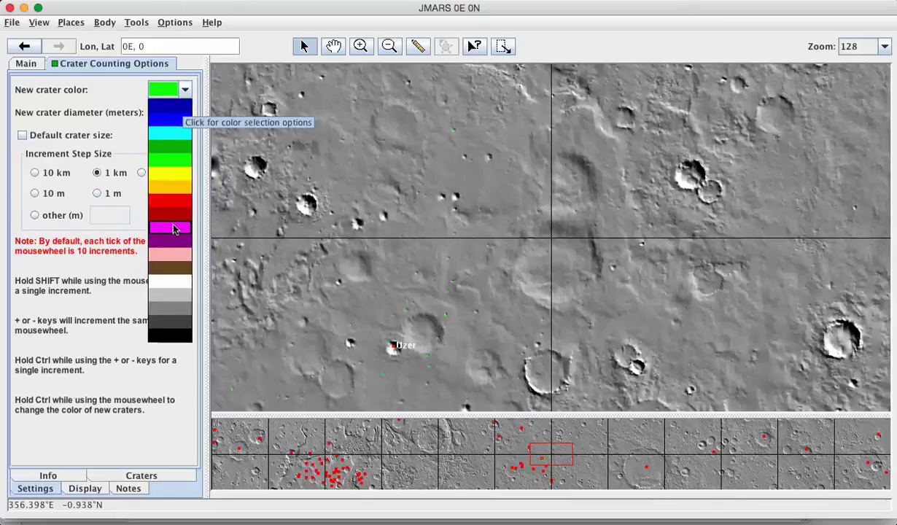
click(173, 229)
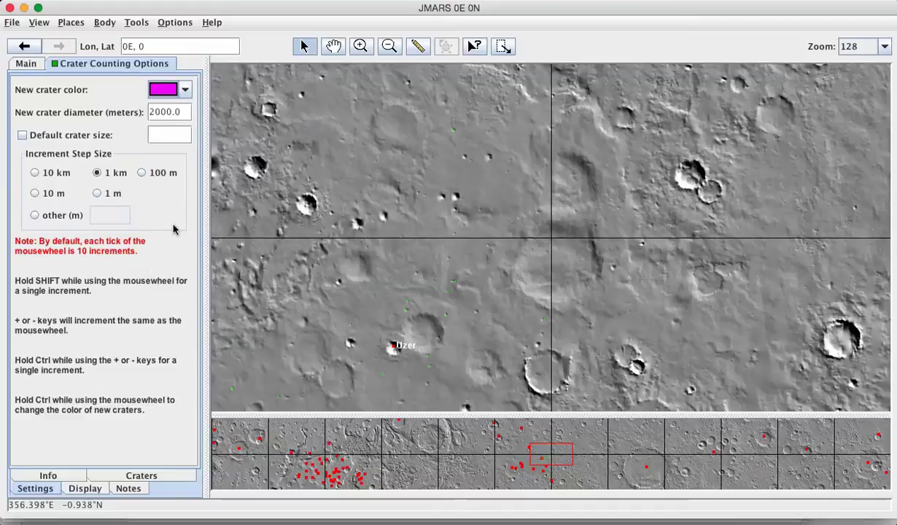
Step: Mark eight 2 km craters across the map, including several around Uzer
click(322, 79)
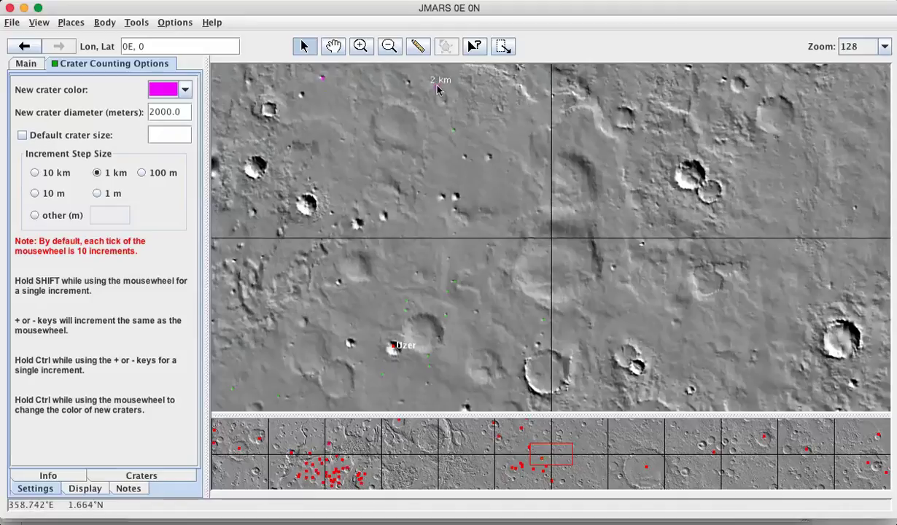
click(407, 82)
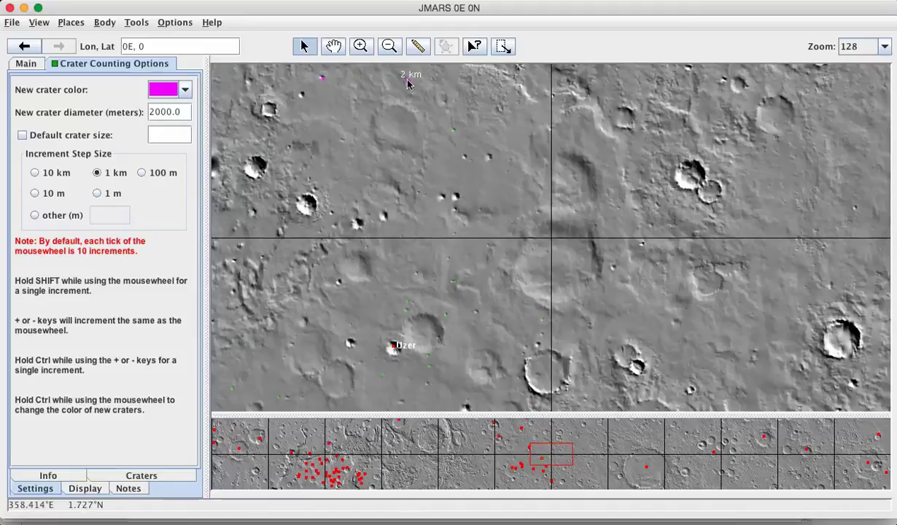
click(464, 158)
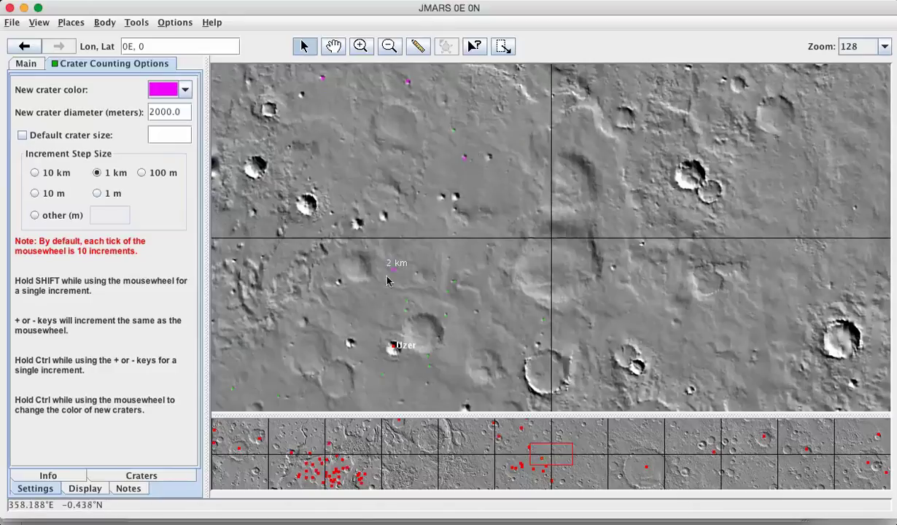
click(292, 345)
click(428, 382)
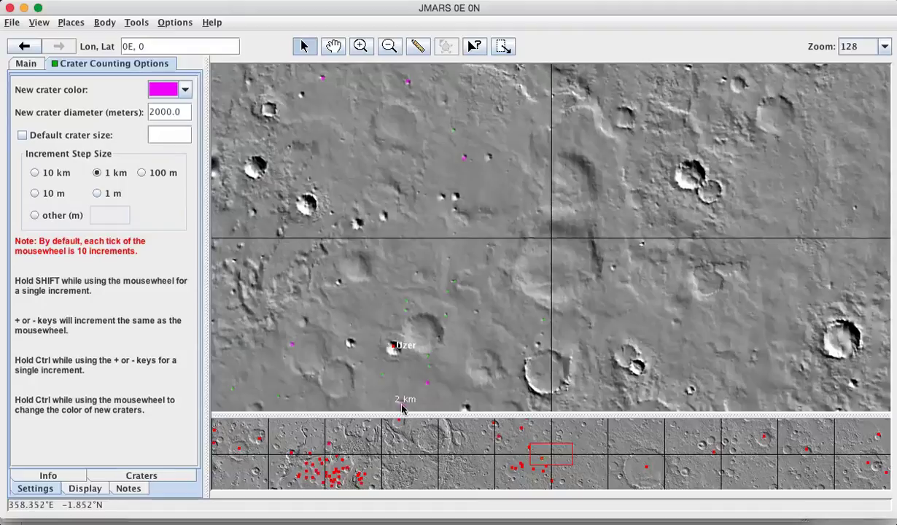
click(400, 401)
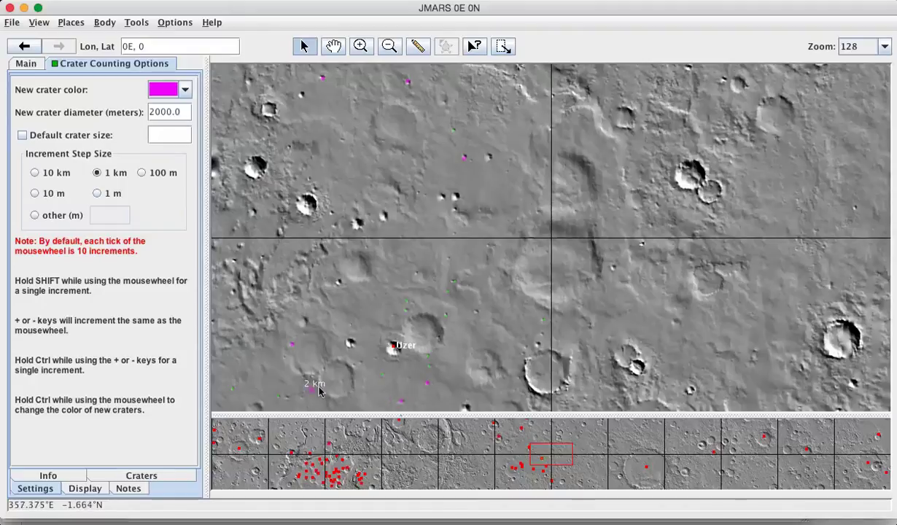
click(285, 399)
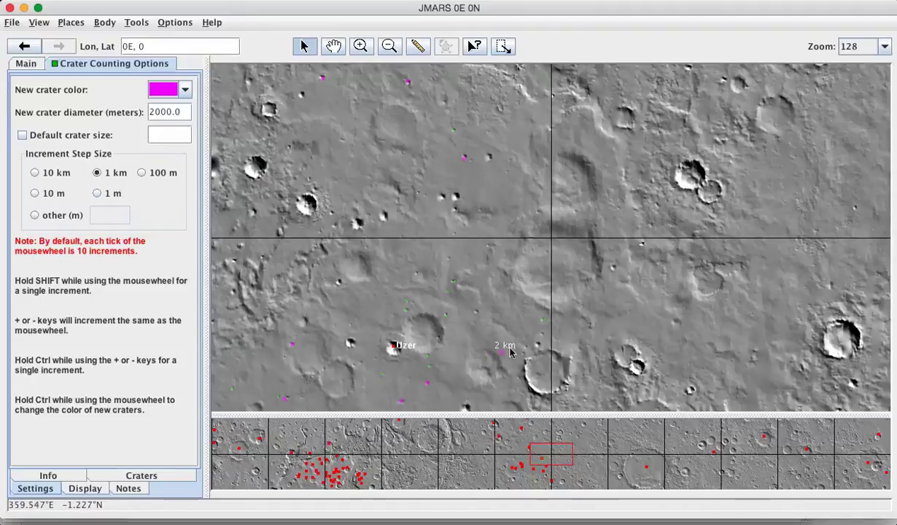
click(676, 321)
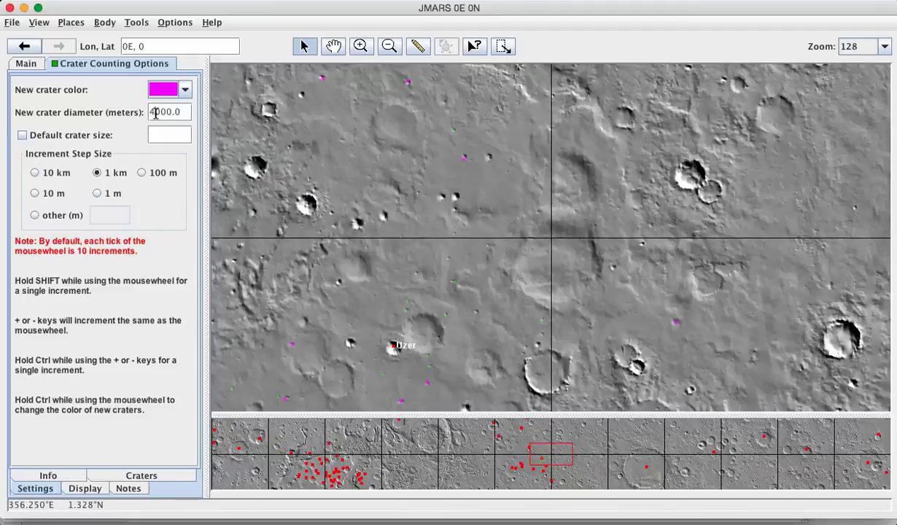
Step: Switch new craters to cyan and mark five 4 km craters on the map
click(180, 93)
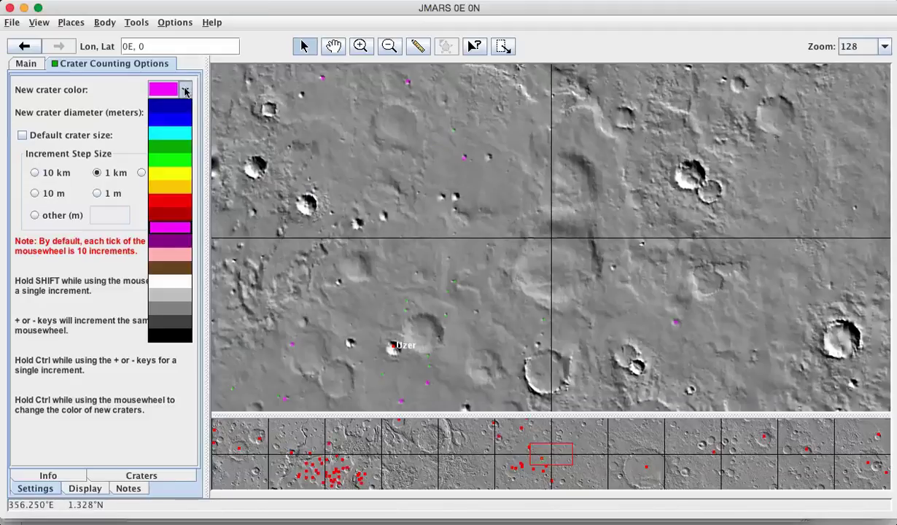
click(177, 132)
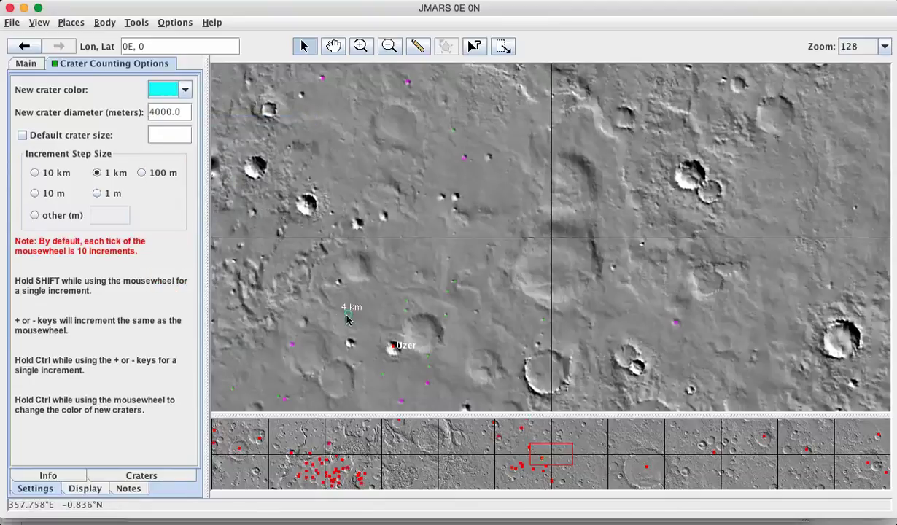
click(304, 323)
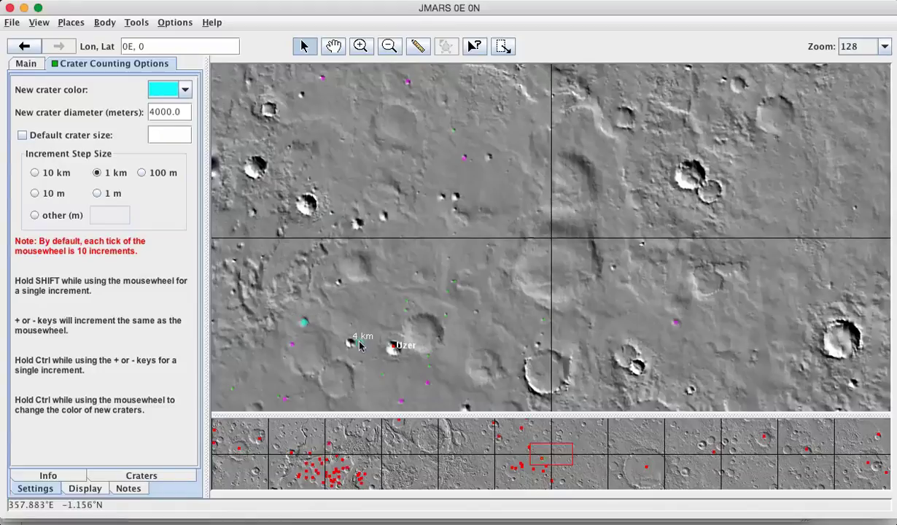
click(350, 343)
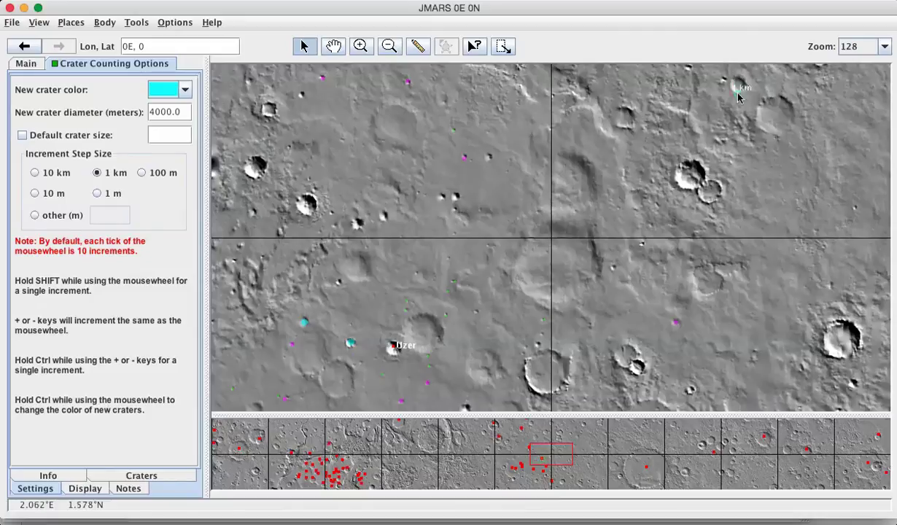
click(853, 384)
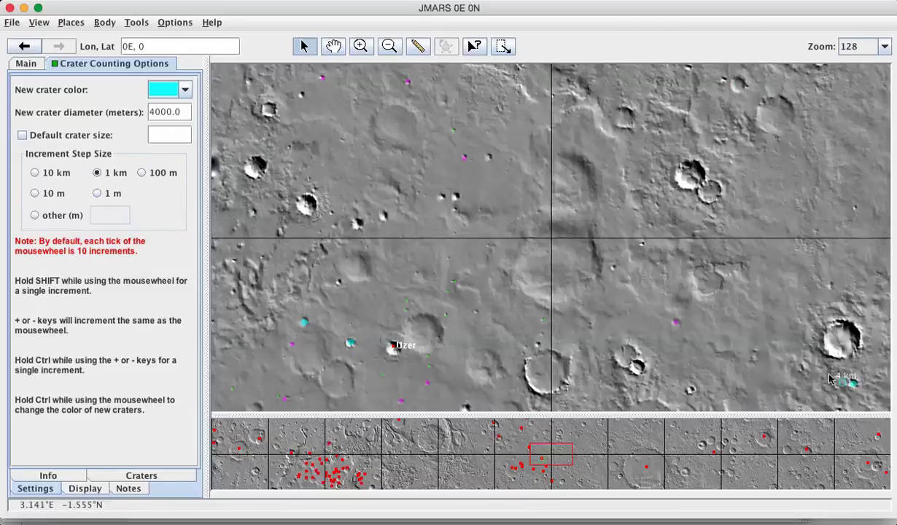
click(691, 393)
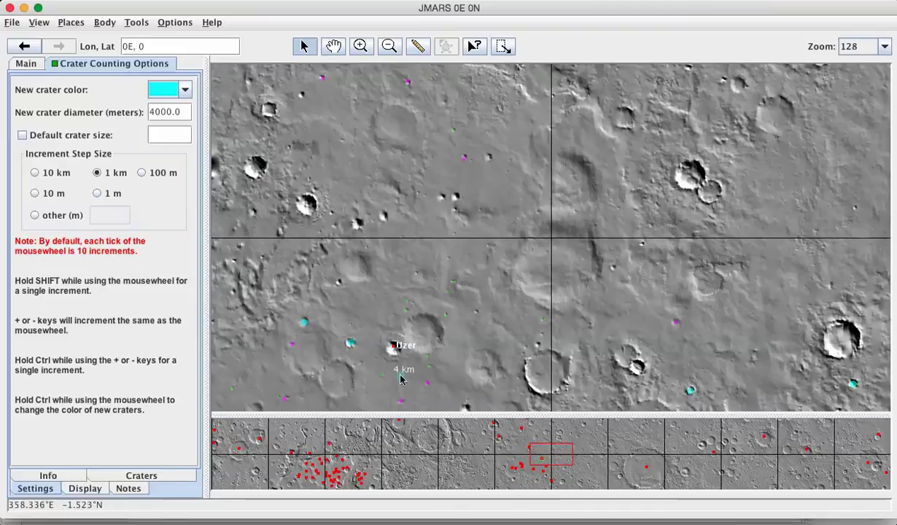
click(251, 212)
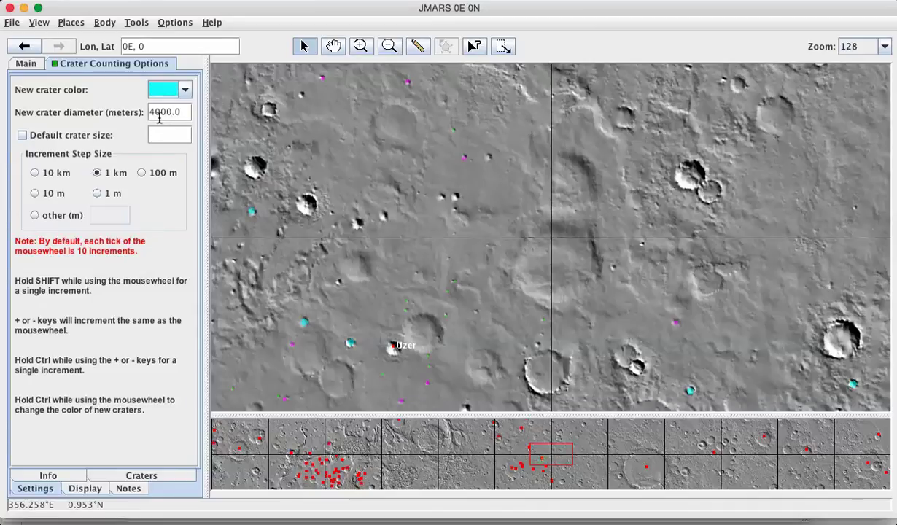
Step: Review the crater list tallying all 25 marked craters, then return to the course instructions
click(147, 475)
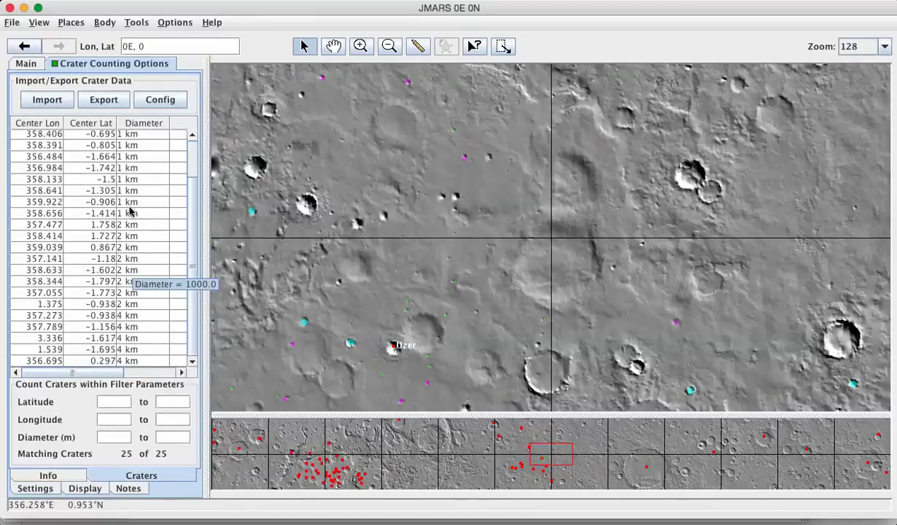
scroll(129, 211, up, 3)
scroll(130, 211, down, 4)
key(super+Tab)
key(super+Tab)
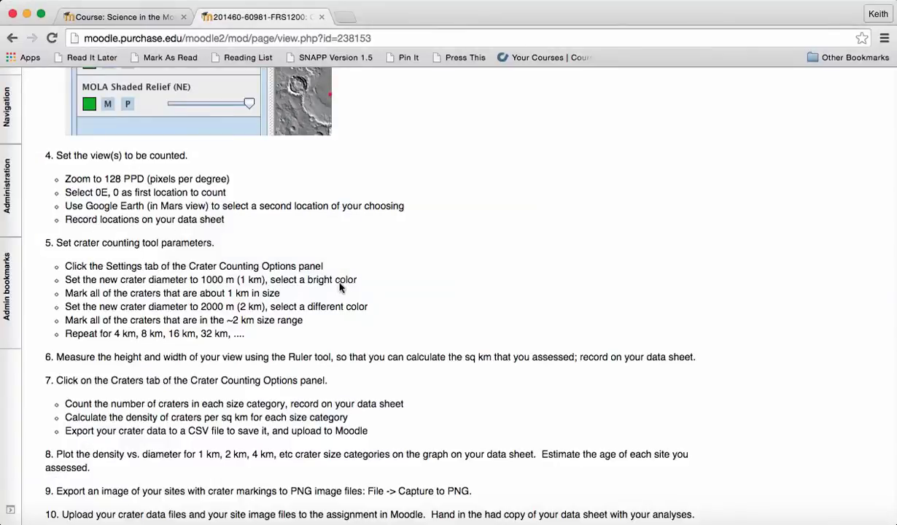
scroll(336, 283, down, 2)
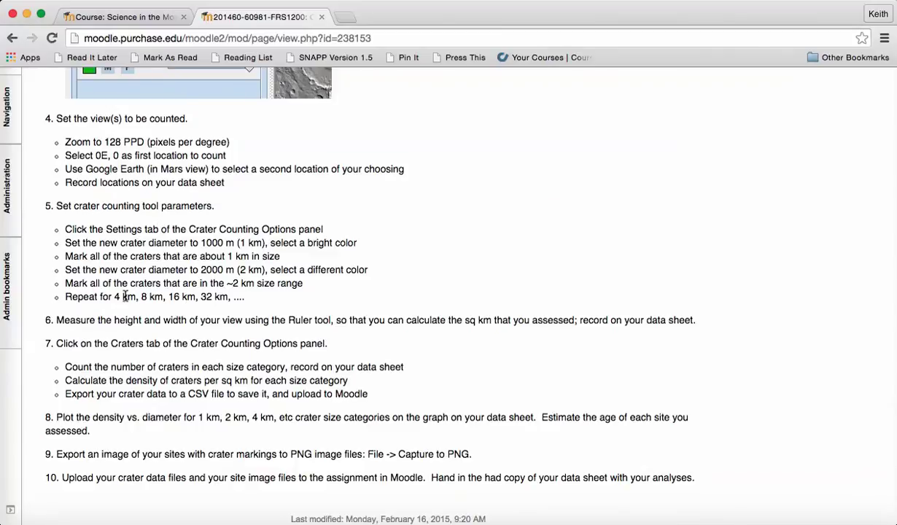
scroll(125, 296, down, 3)
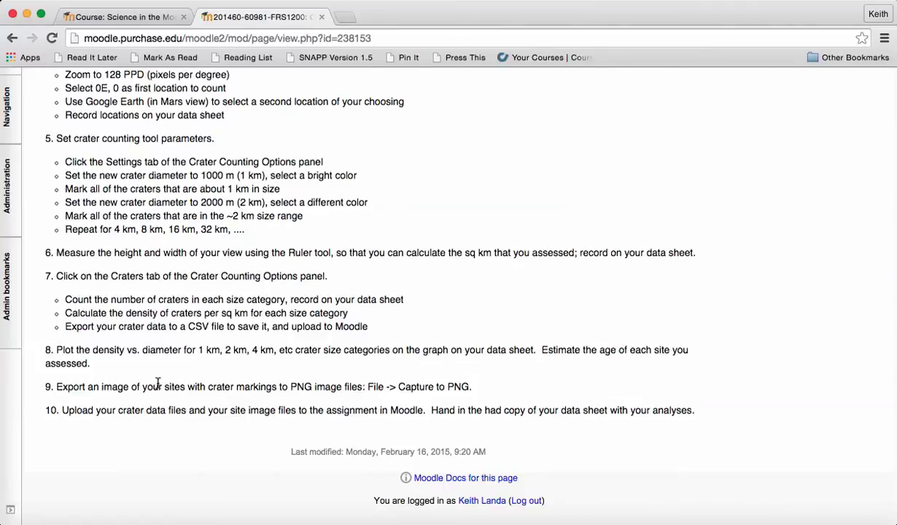
key(super+Tab)
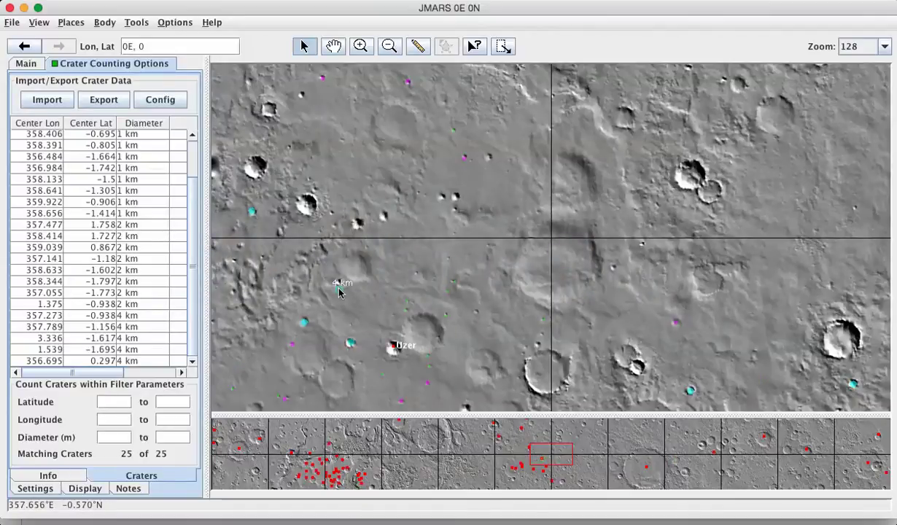
click(97, 103)
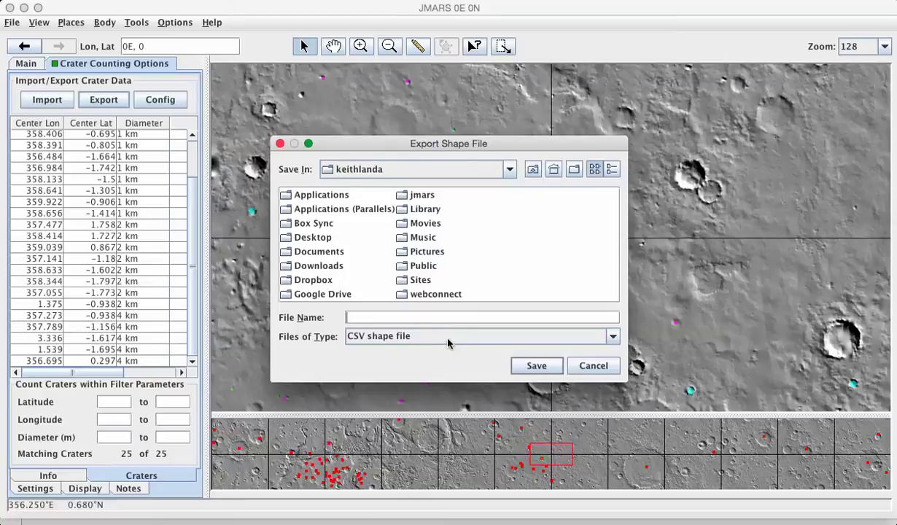
click(599, 365)
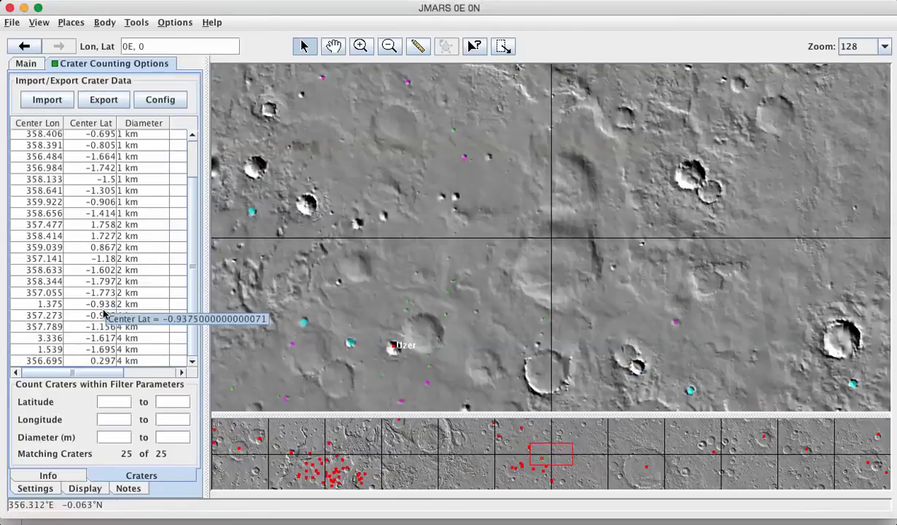
key(super+Tab)
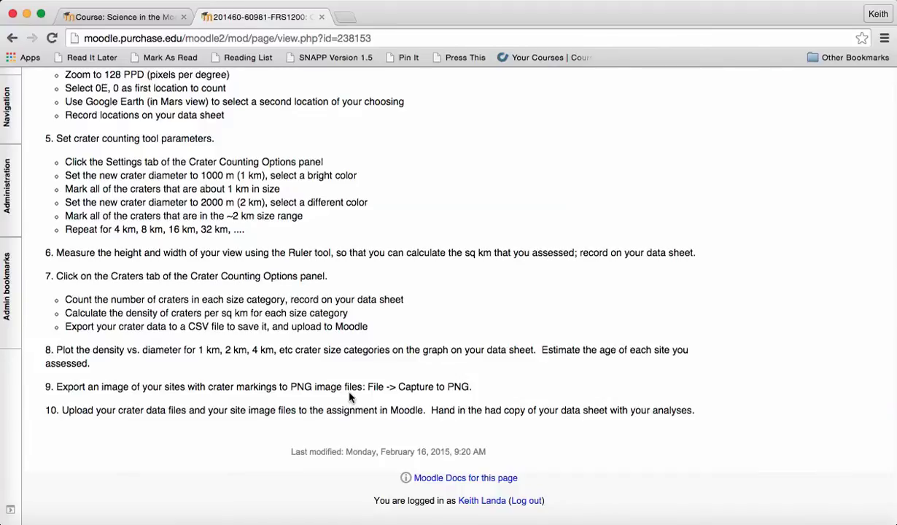
key(super+Tab)
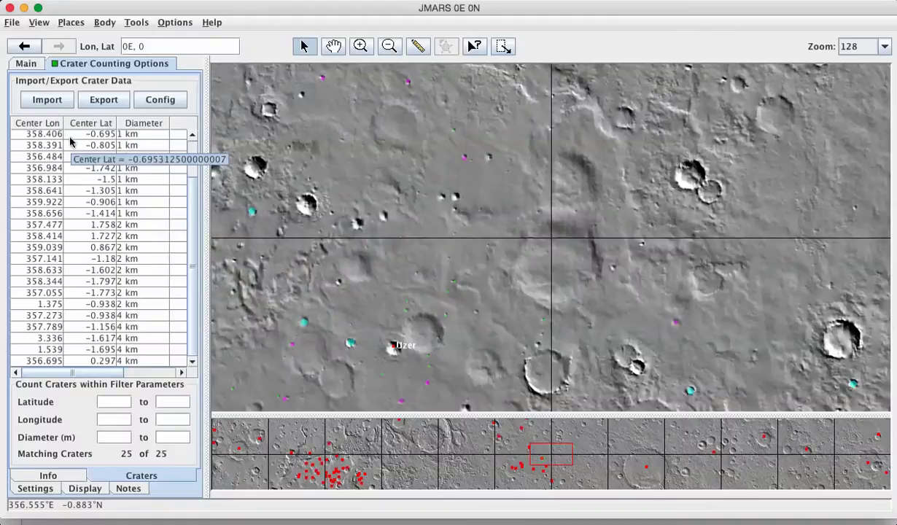
click(12, 22)
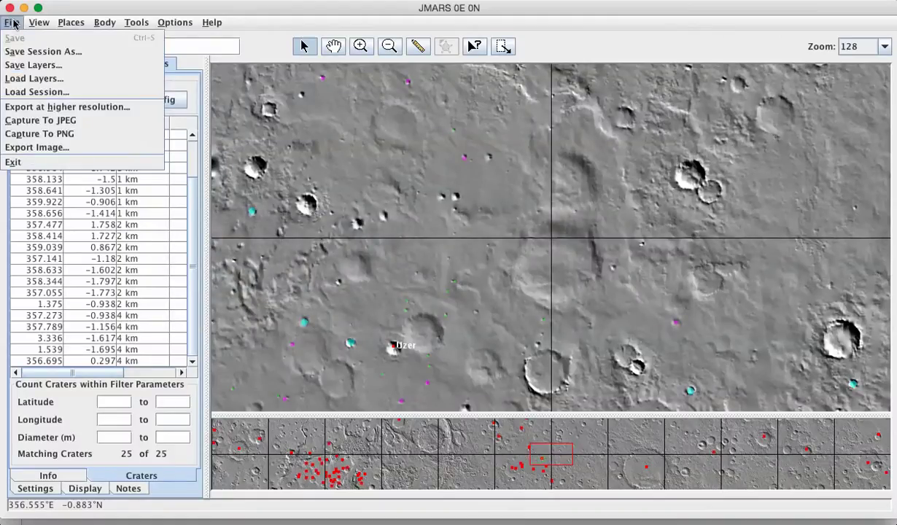
click(30, 135)
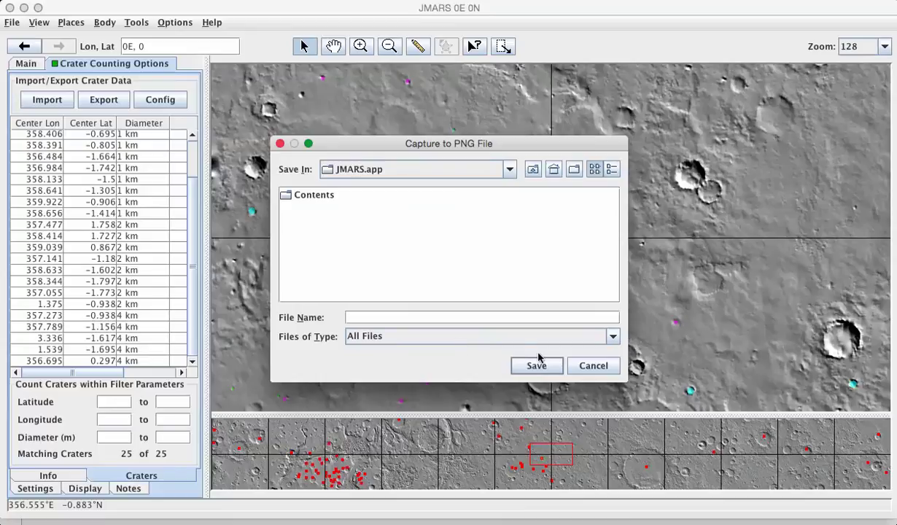
click(603, 370)
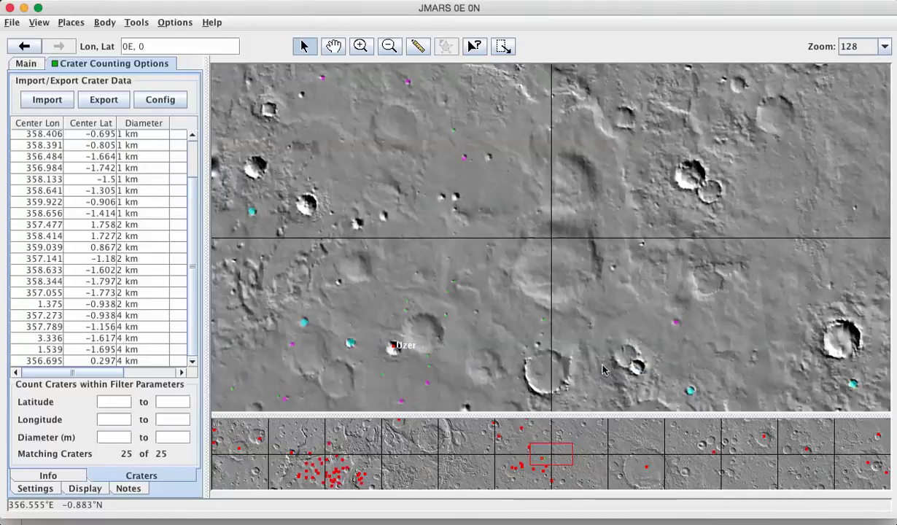
key(super+Tab)
key(super+Tab)
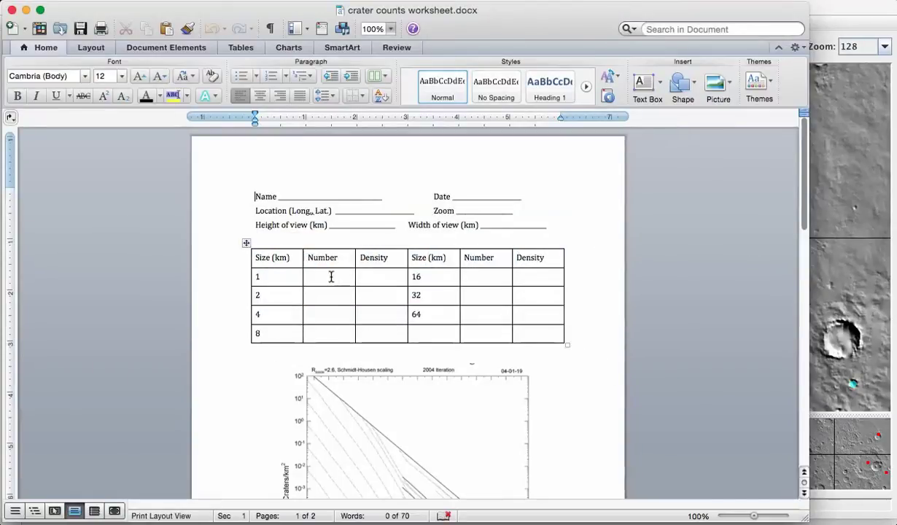
Step: Point out the 1, 2 and 8 km Number cells in Word's count table, then briefly revisit JMARS
click(333, 280)
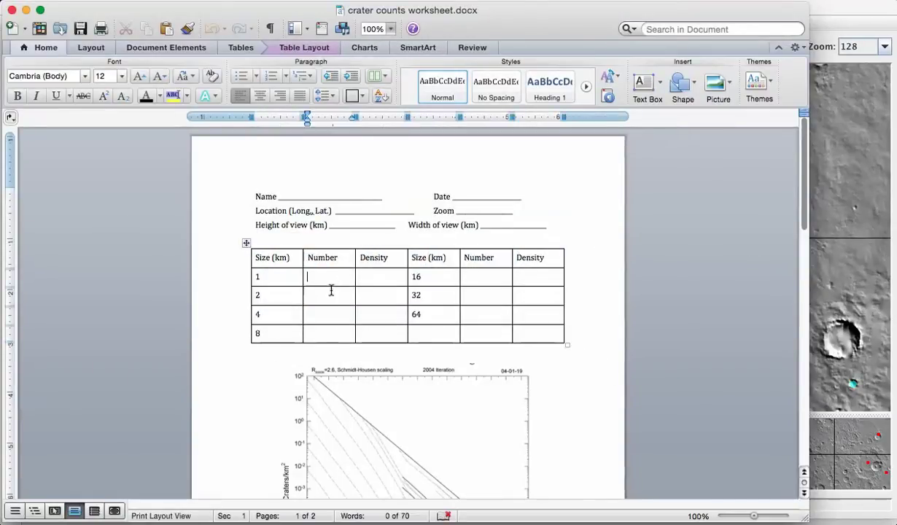
click(331, 296)
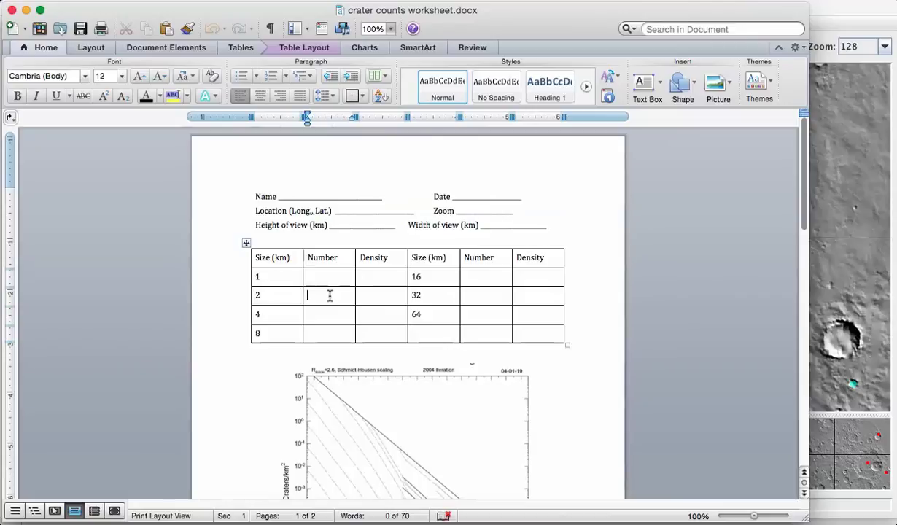
click(320, 332)
scroll(245, 388, down, 3)
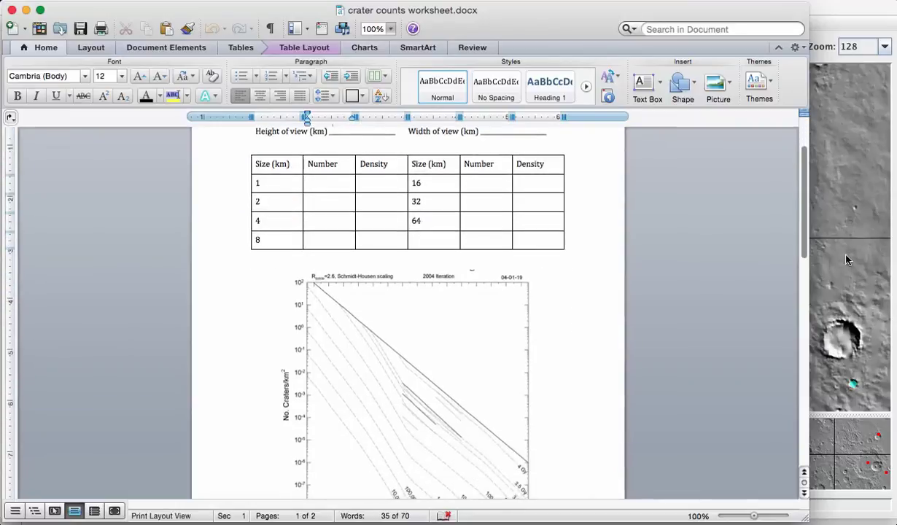
click(812, 245)
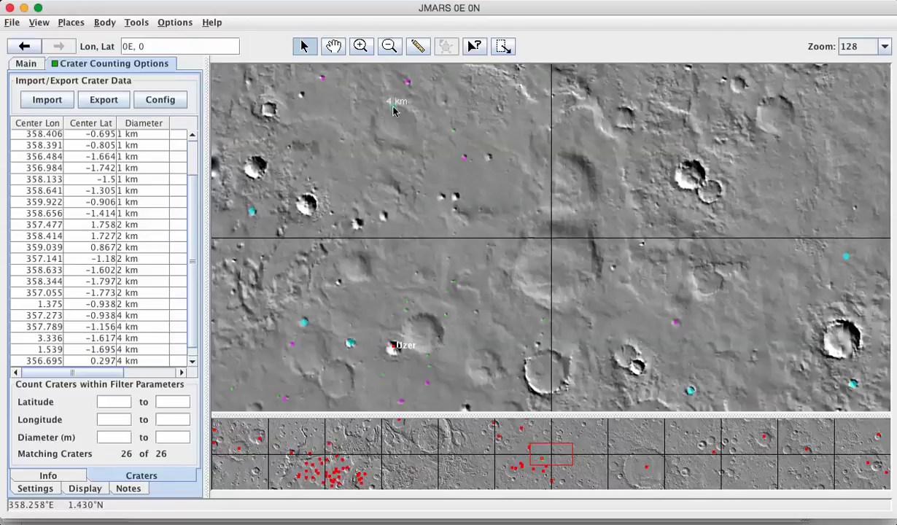
key(super+Tab)
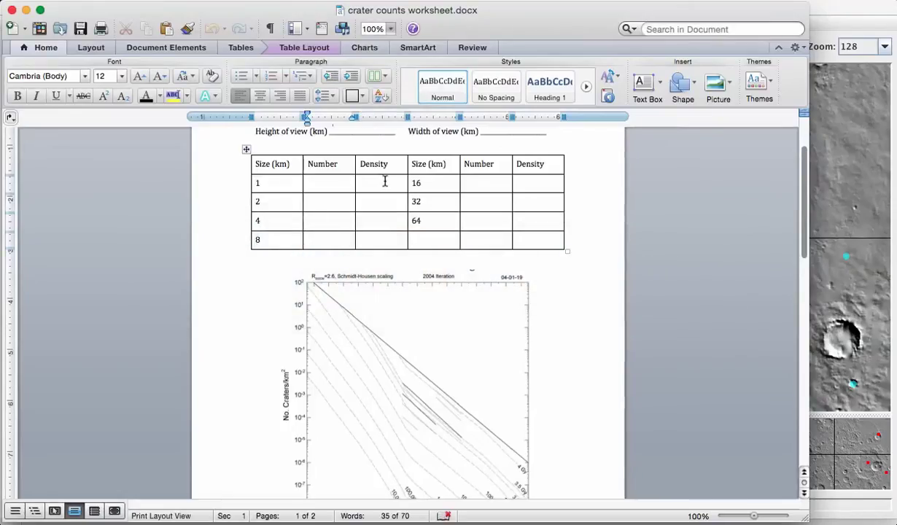
Step: Scroll the Word worksheet down to the crater density versus diameter plot with isochron lines
scroll(285, 337, down, 3)
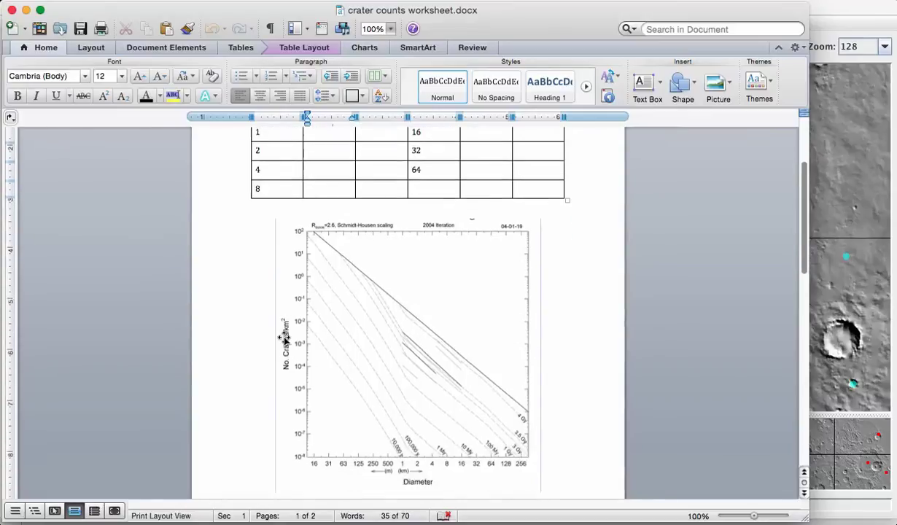
scroll(284, 337, down, 1)
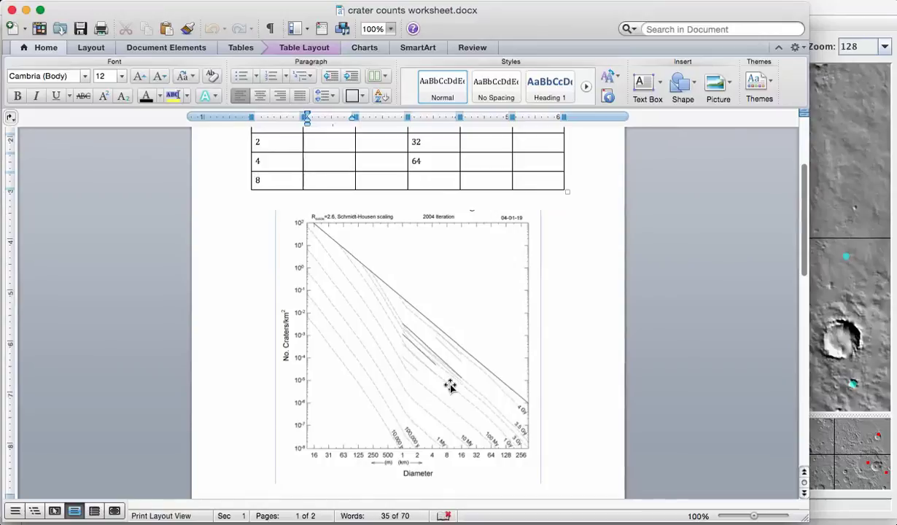
key(super+Tab)
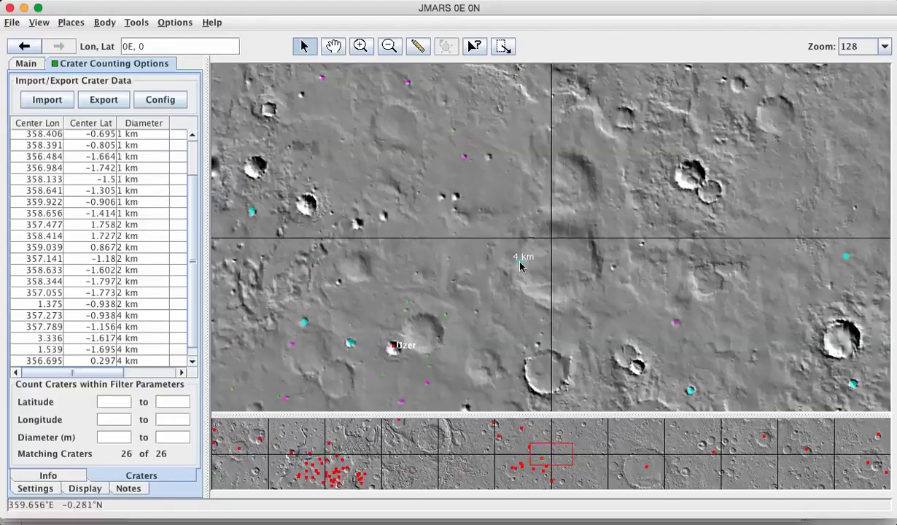
key(super+Tab)
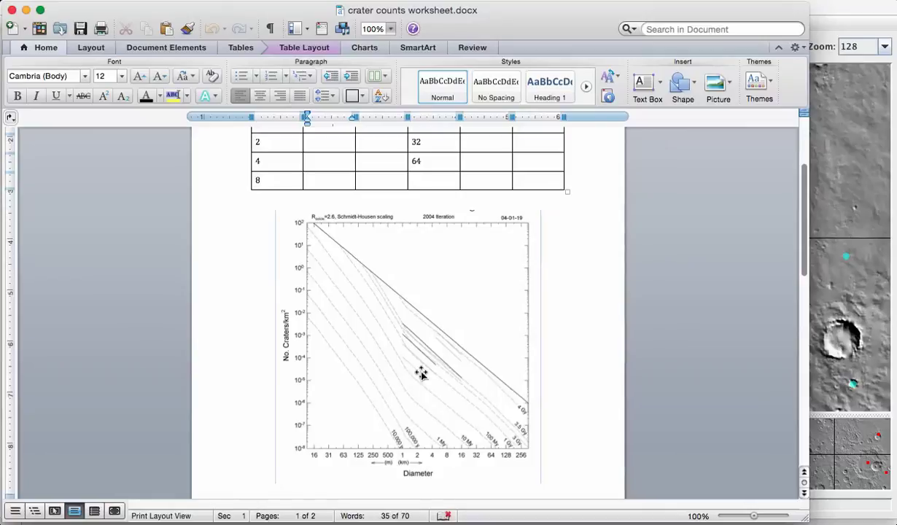
key(super+Tab)
key(super+Tab)
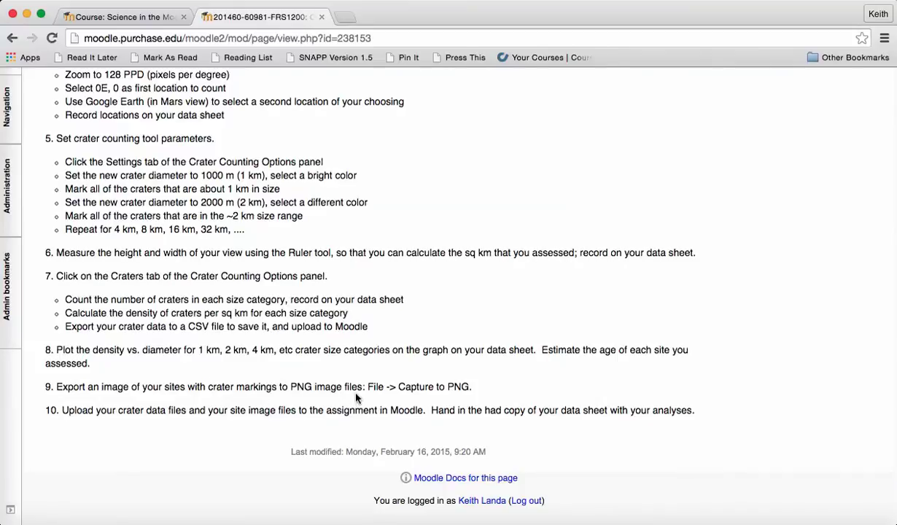
key(super+Tab)
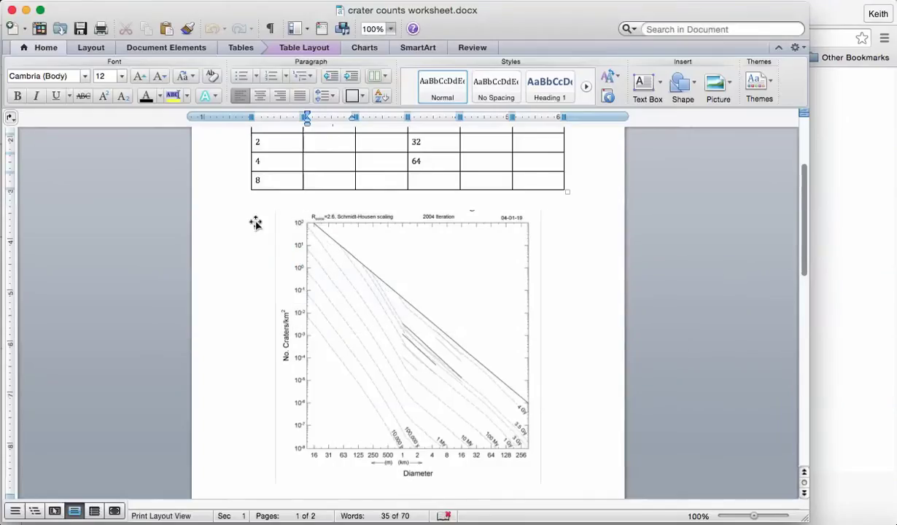